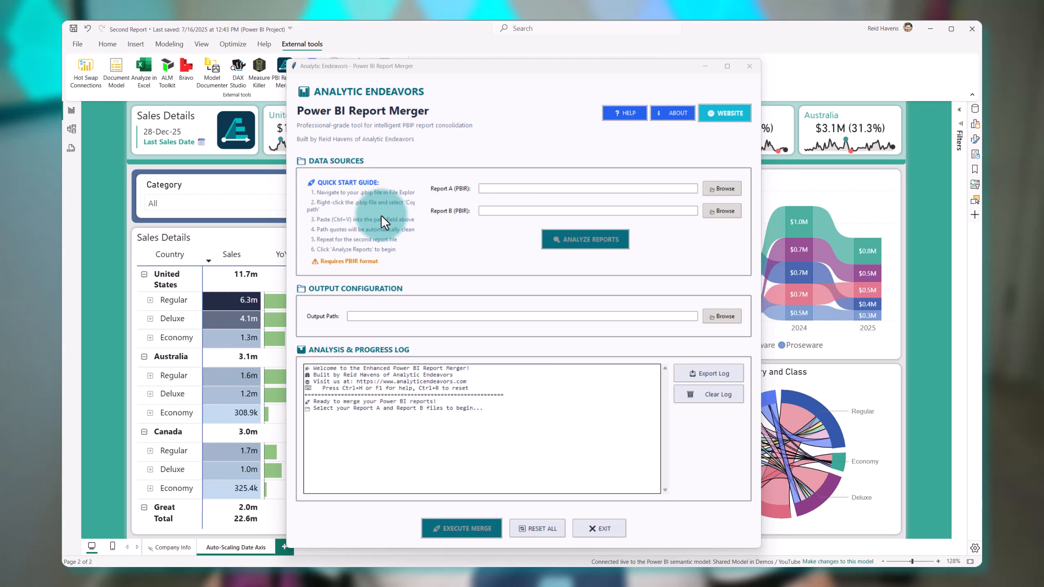
left_click_drag(348, 65, 369, 63)
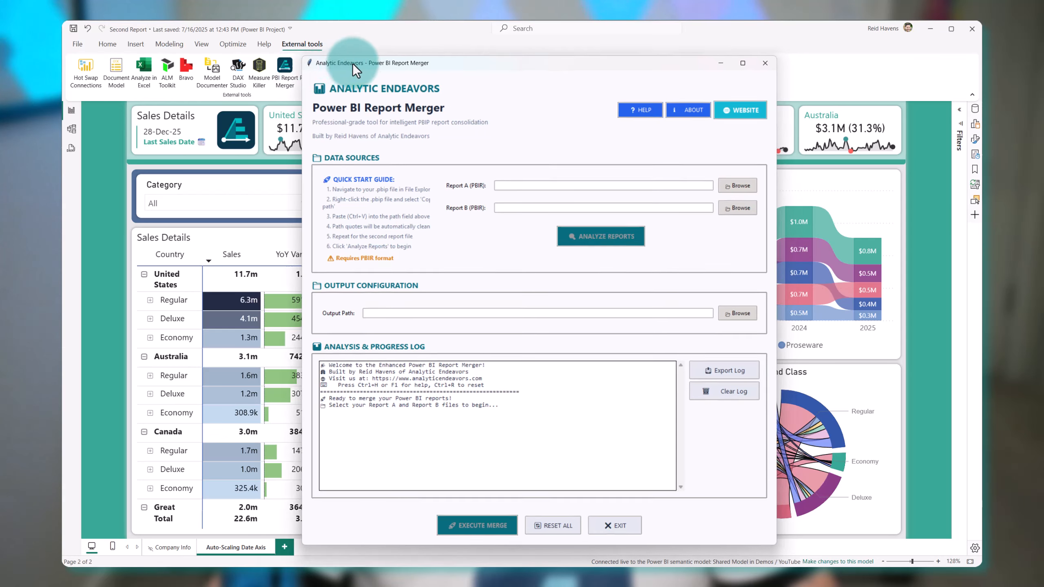
left_click_drag(360, 64, 328, 65)
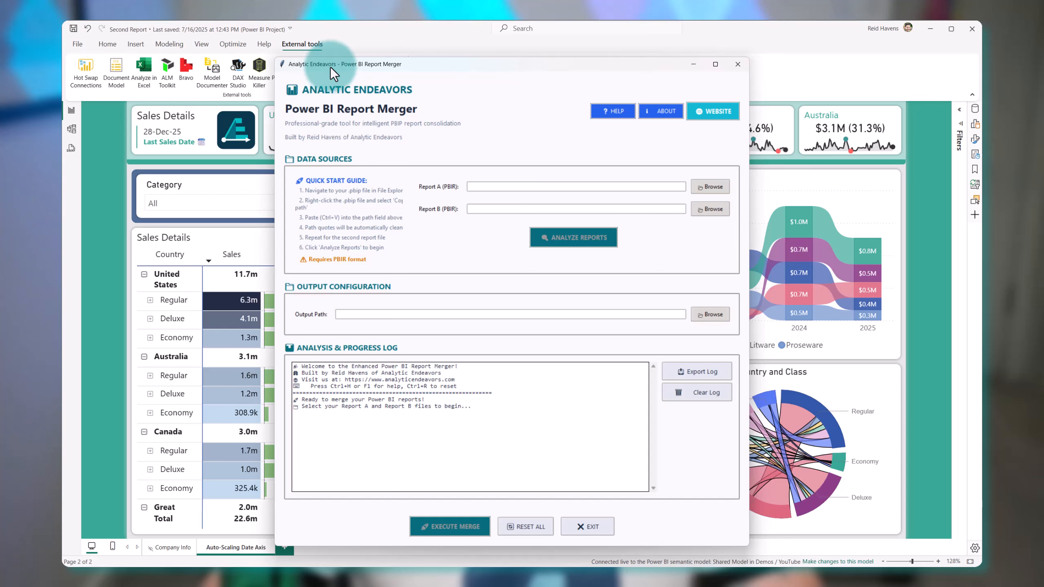
left_click(588, 210)
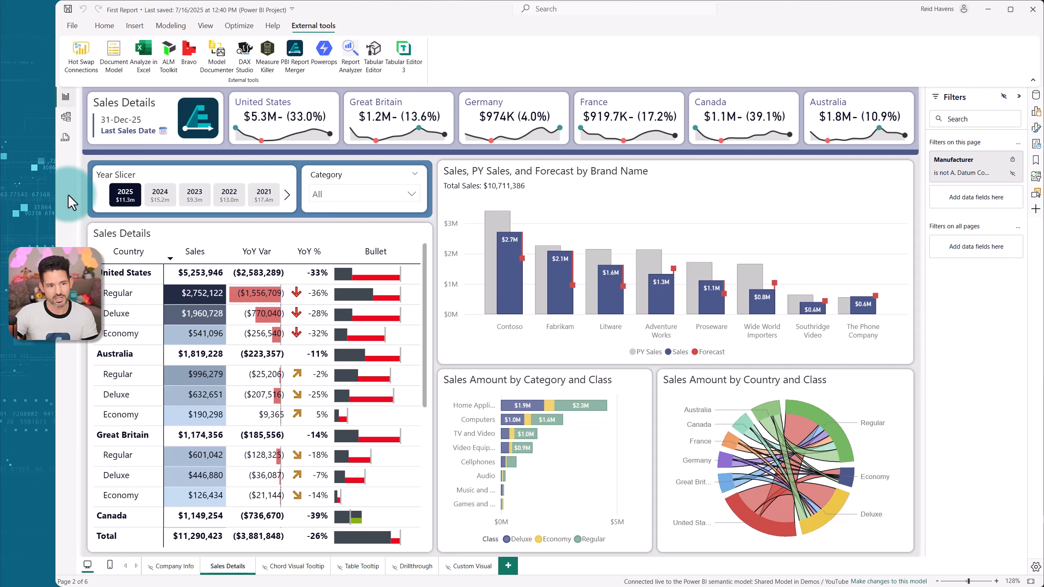
Check the preview feature options for the Power BI Project save option and enhanced metadata format (PBIR), then leave the settings.
left_click(74, 25)
left_click(108, 554)
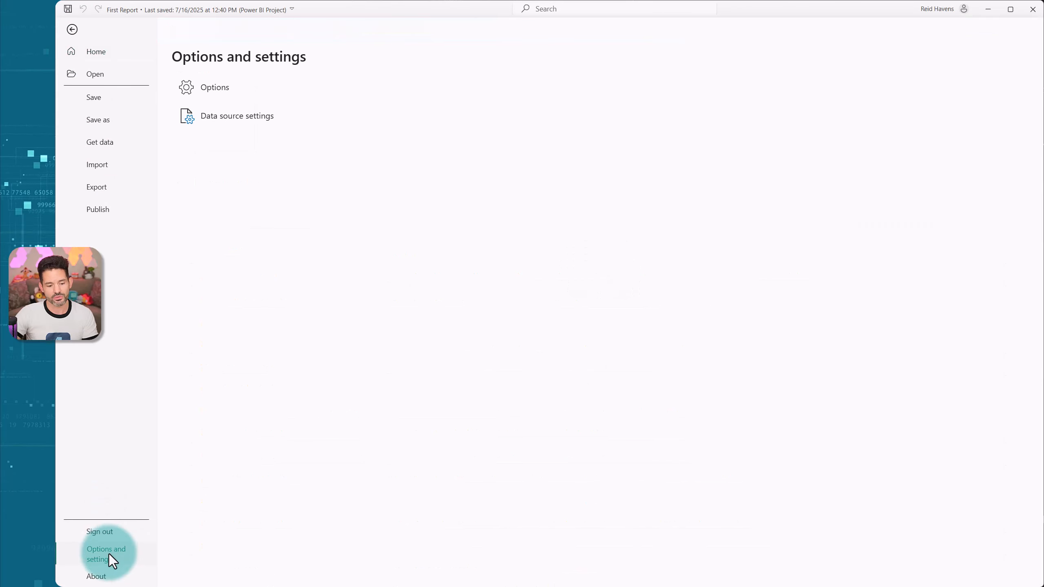
left_click(230, 90)
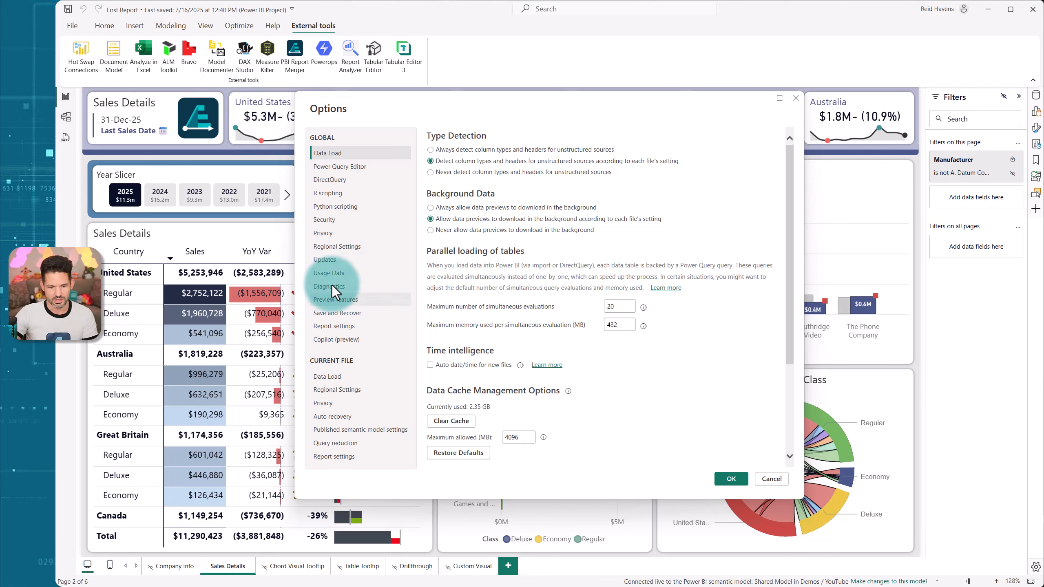
left_click(342, 304)
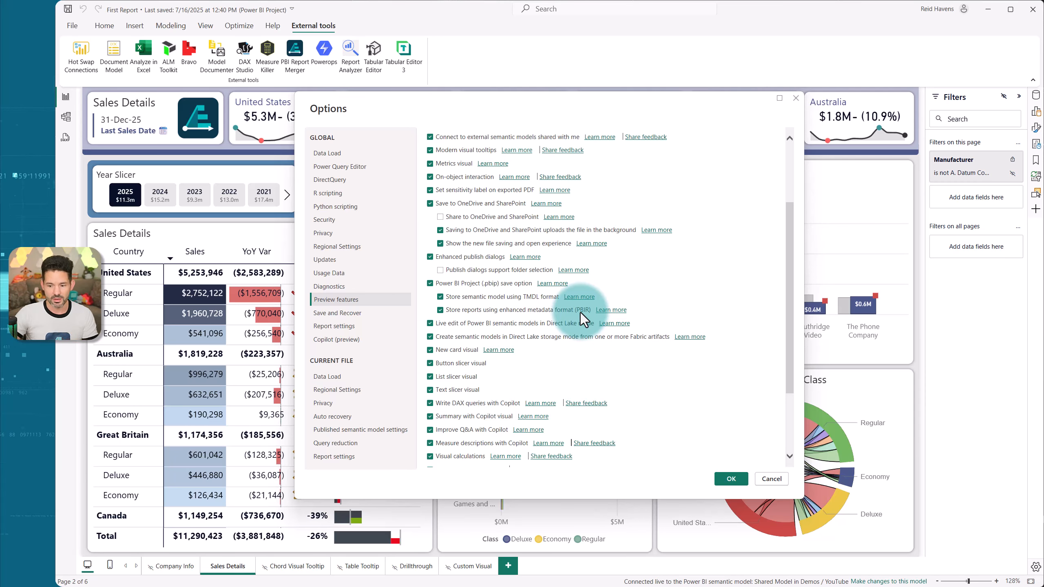
left_click(761, 475)
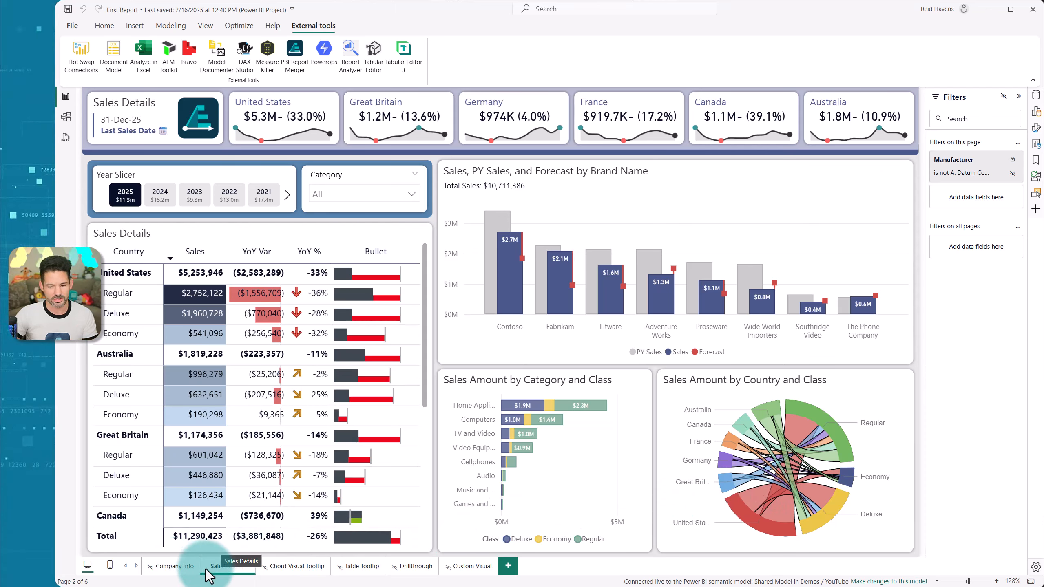
Look through the First Report's Chord Visual Tooltip, Table Tooltip, Drillthrough and Custom Visual pages.
left_click(312, 568)
left_click(365, 565)
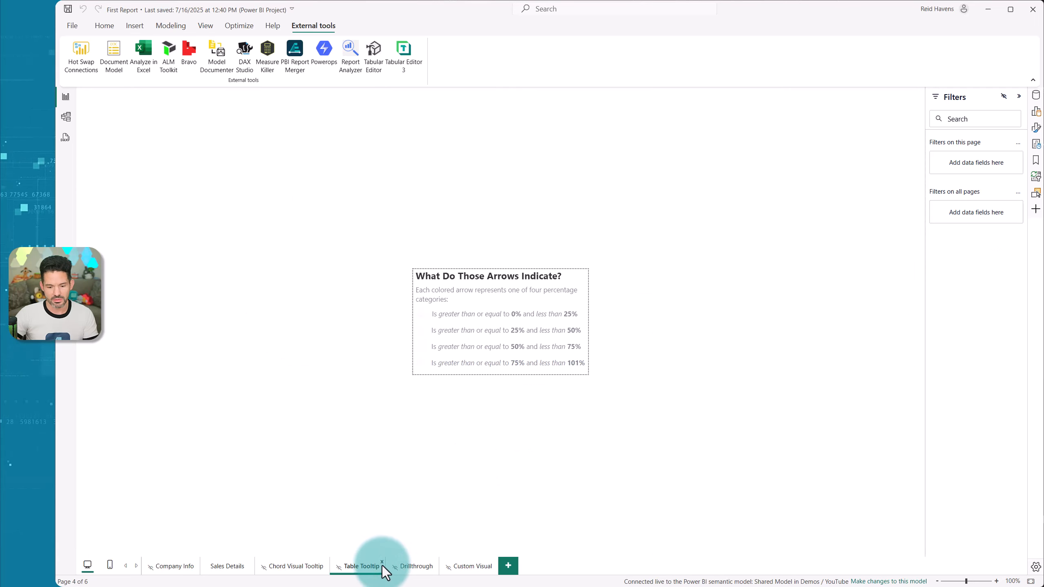
left_click(404, 568)
left_click(461, 568)
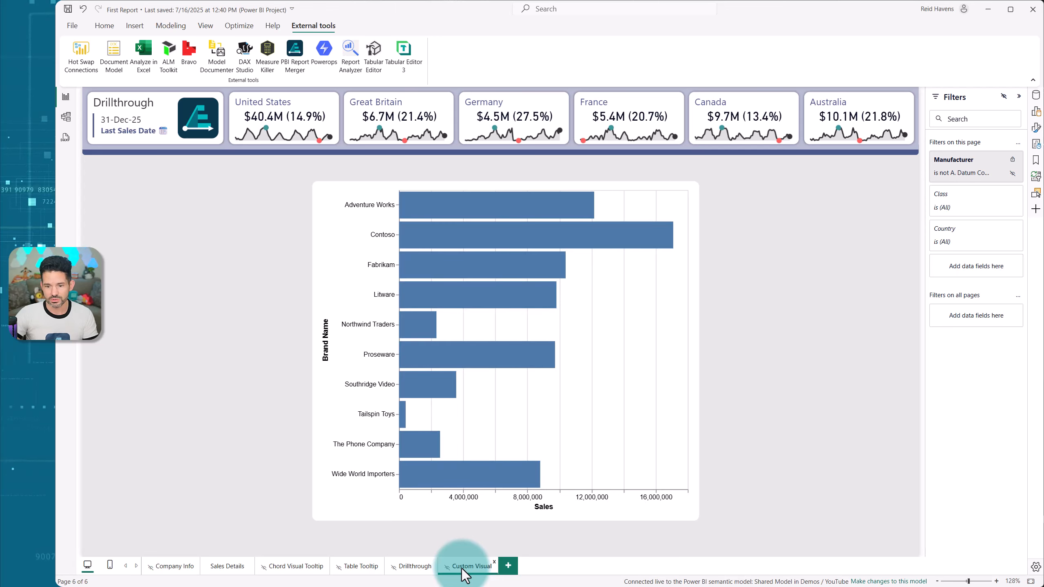
Examine the First Report's available custom visuals and the local measures inside the Metrics table.
left_click(1036, 96)
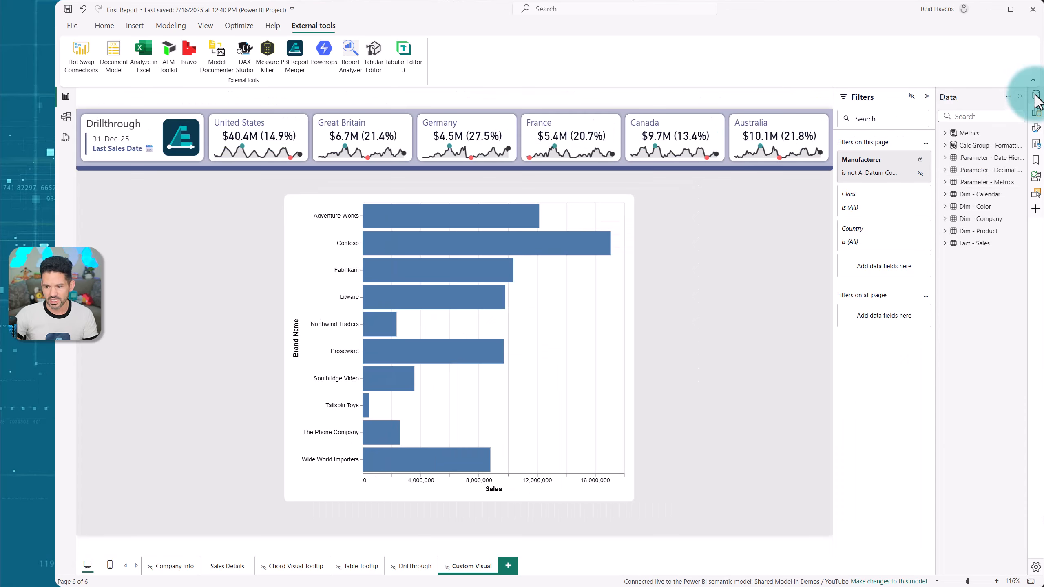
left_click(1036, 96)
left_click(1036, 111)
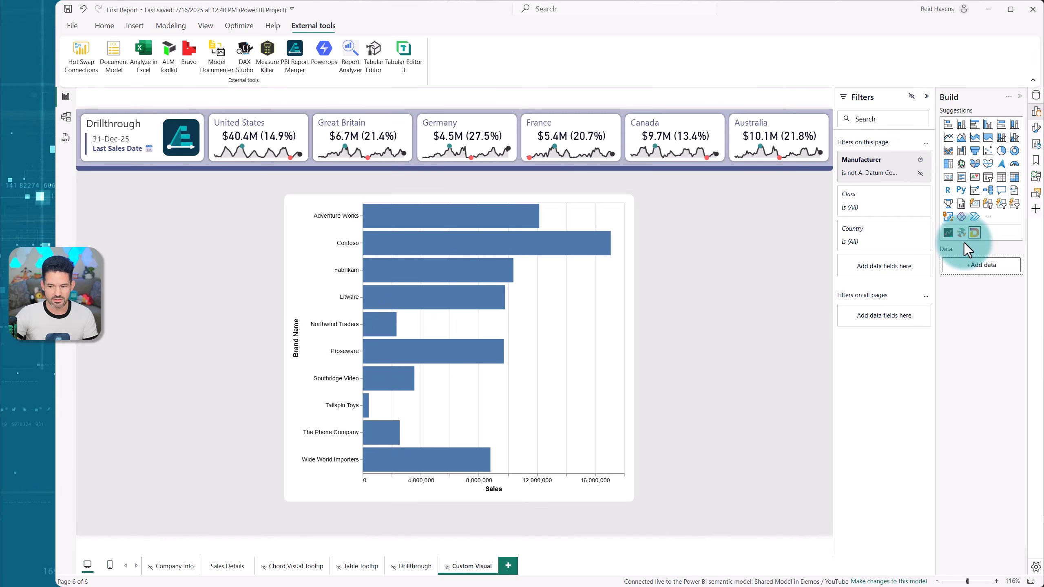
left_click(1035, 97)
left_click(946, 133)
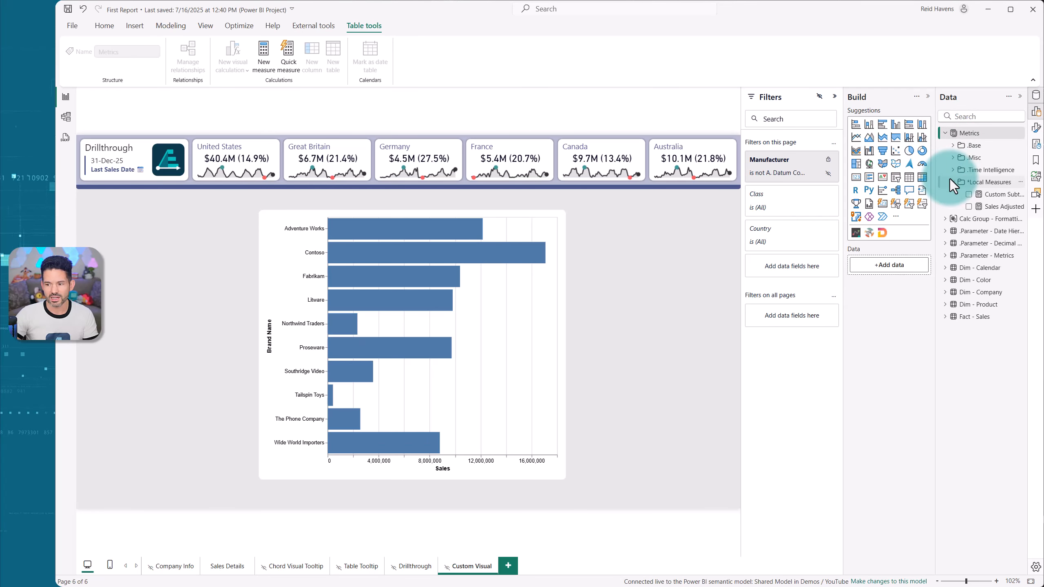
left_click_drag(937, 181, 917, 184)
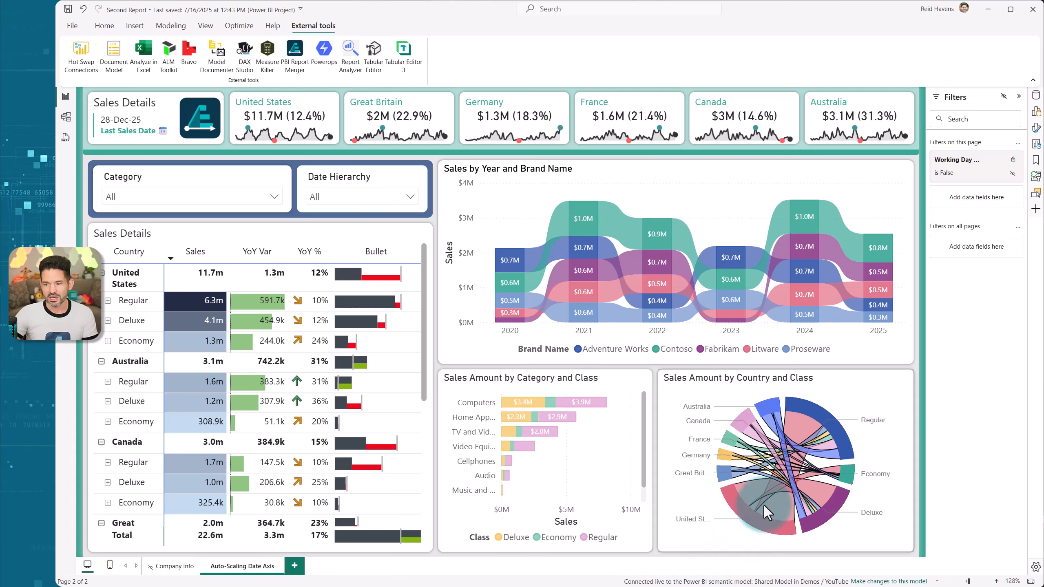
Check the Second Report for bookmarks and for local measures in the Metrics table.
left_click(1036, 161)
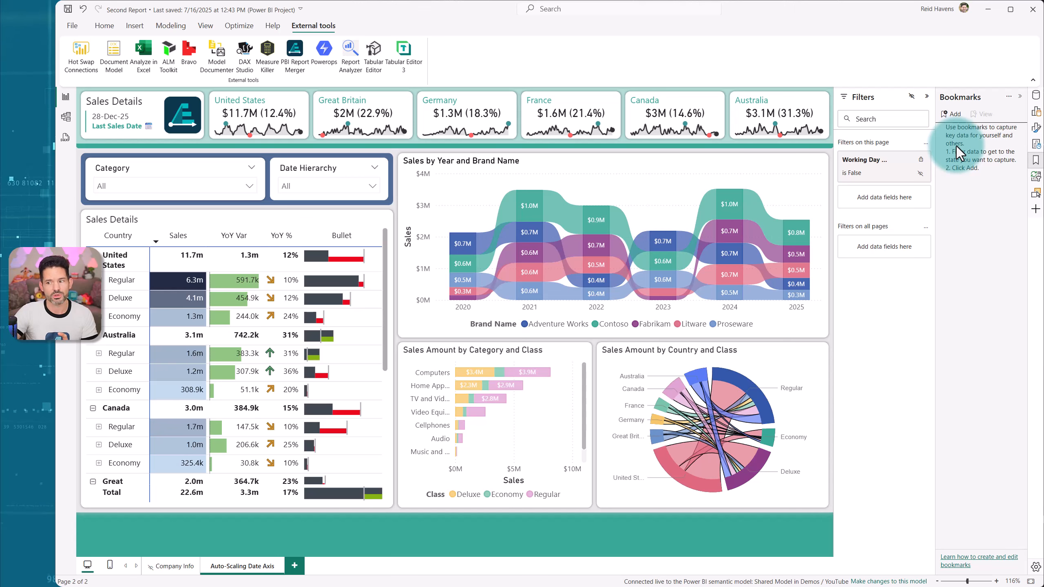
left_click(1036, 95)
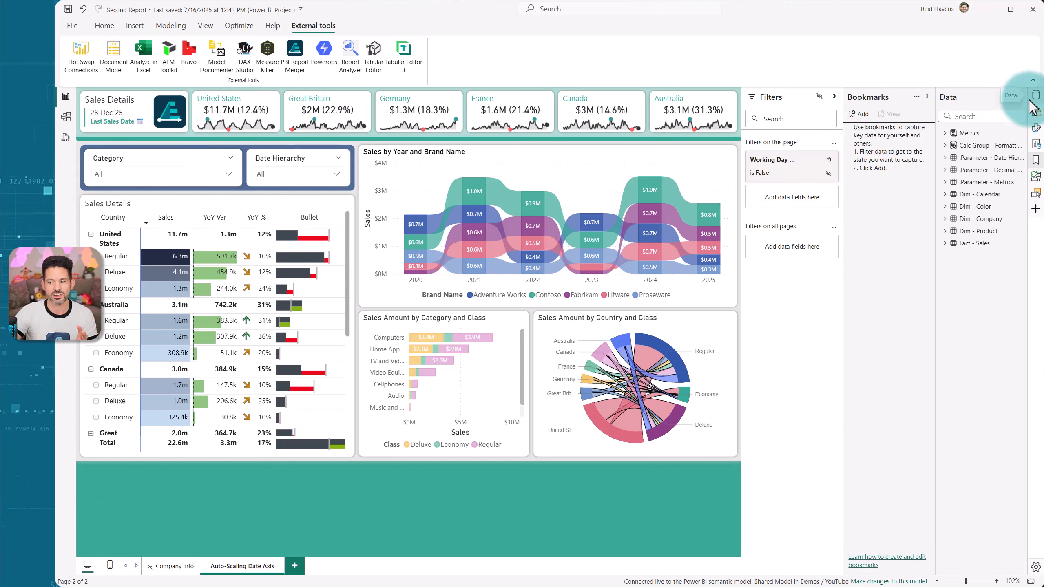
left_click(948, 131)
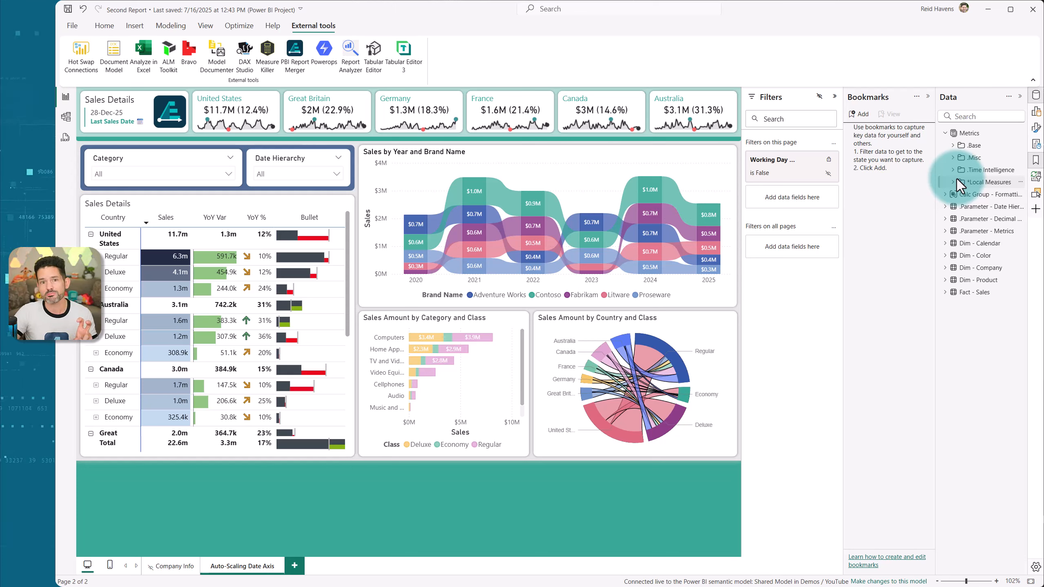
left_click(957, 181)
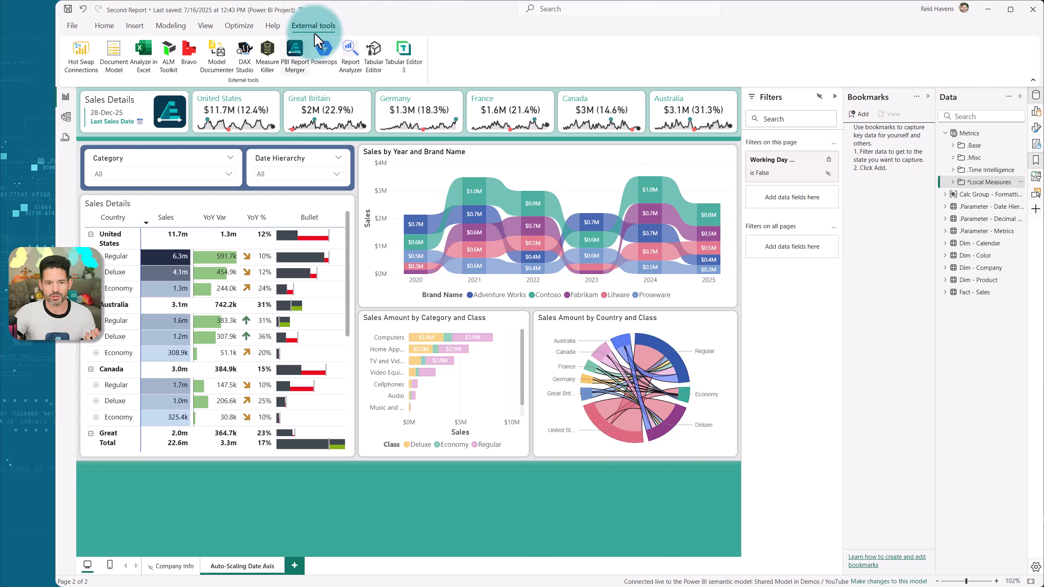
Launch the PBI Report Merger external tool and review its help and about information.
left_click(294, 68)
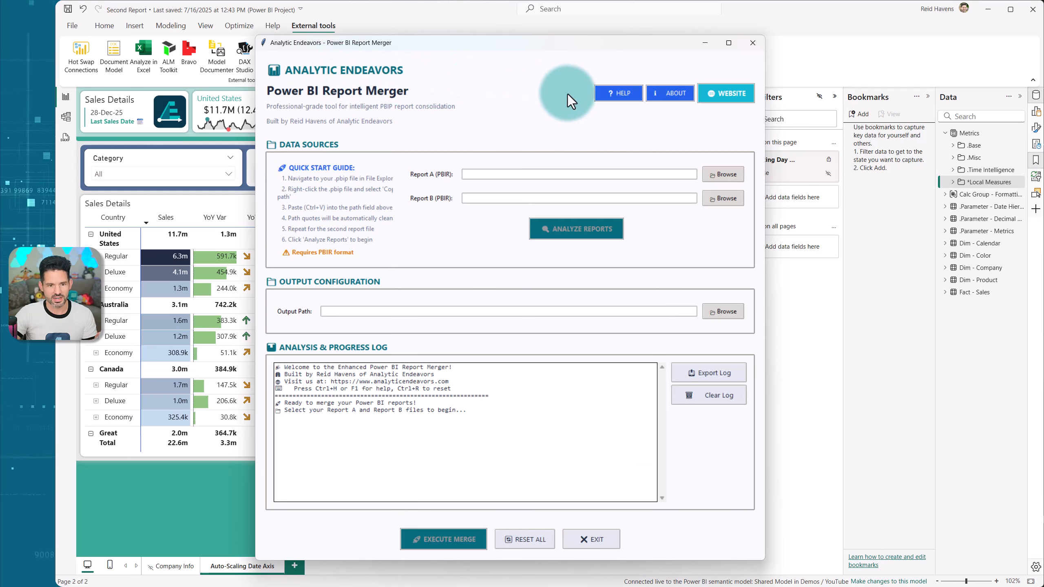
left_click(609, 98)
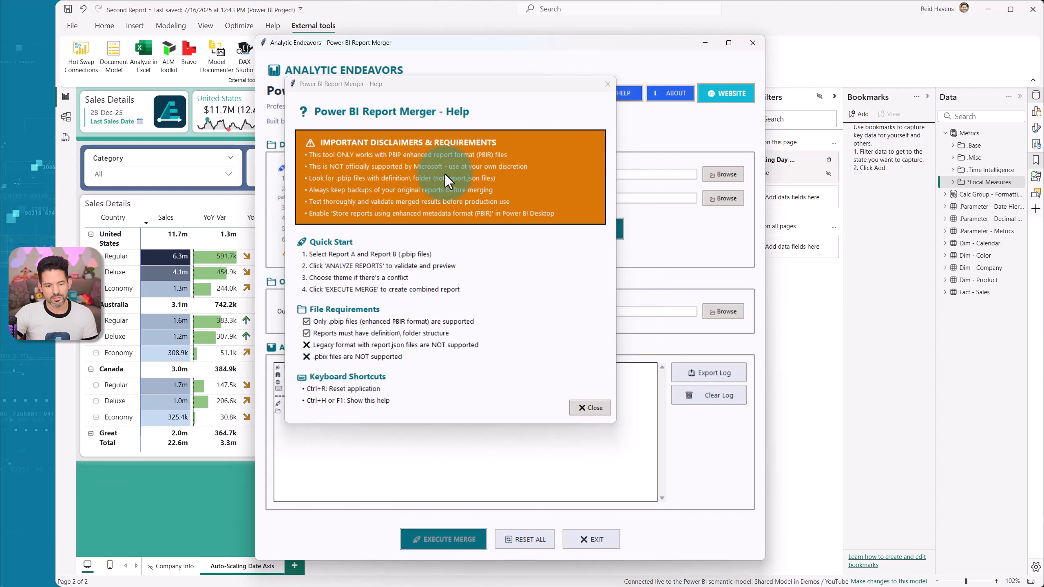
left_click(580, 407)
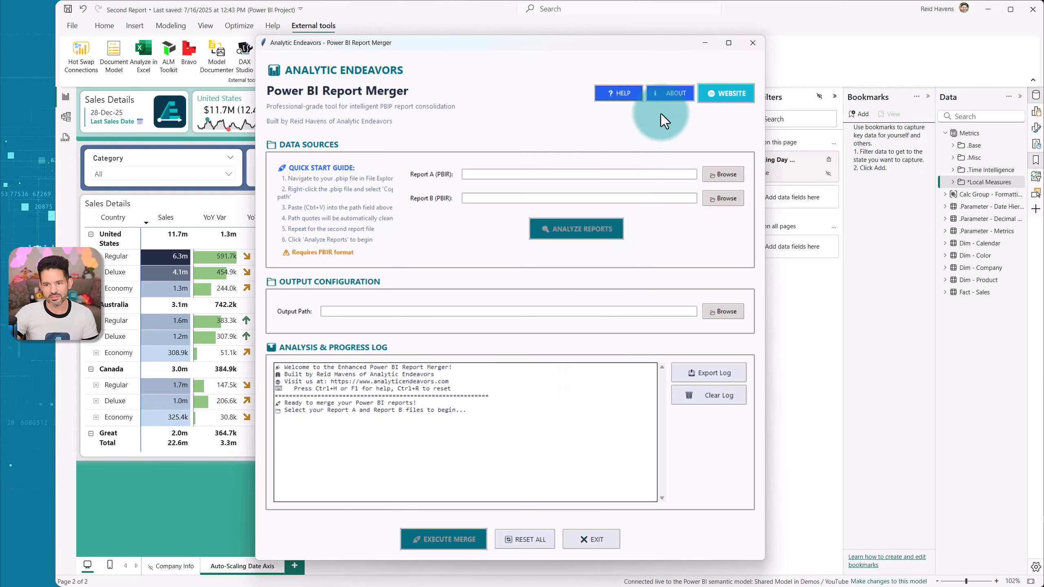
left_click(665, 99)
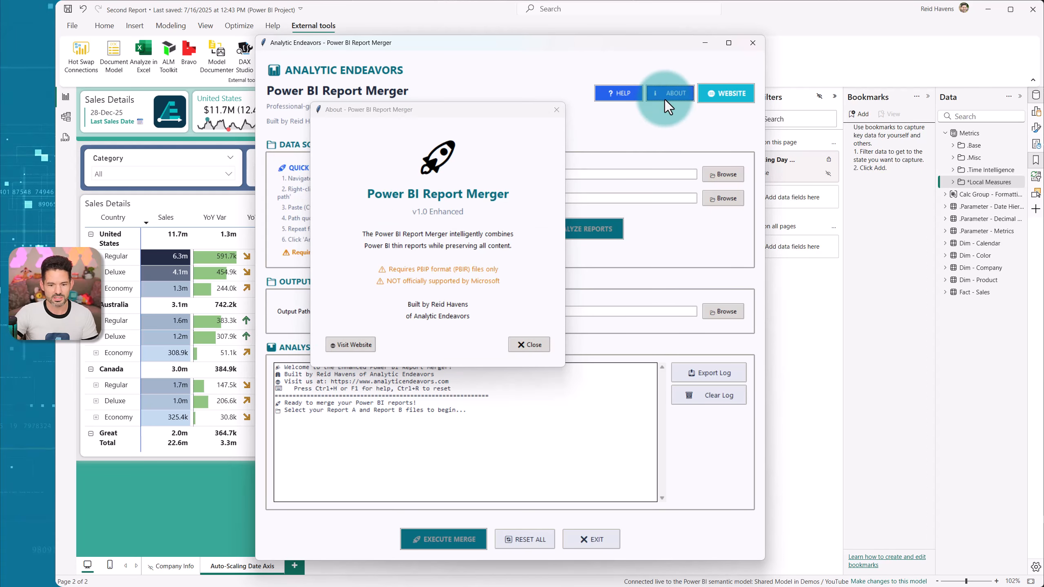
left_click(524, 347)
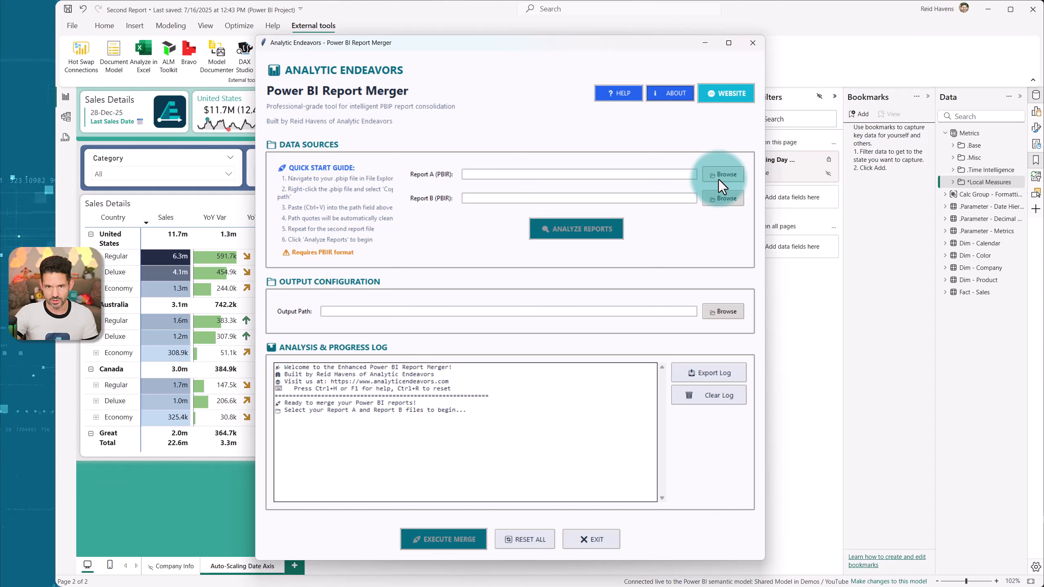
Load First Report.pbip from the Test PBIPs folder as Report A.
left_click(564, 174)
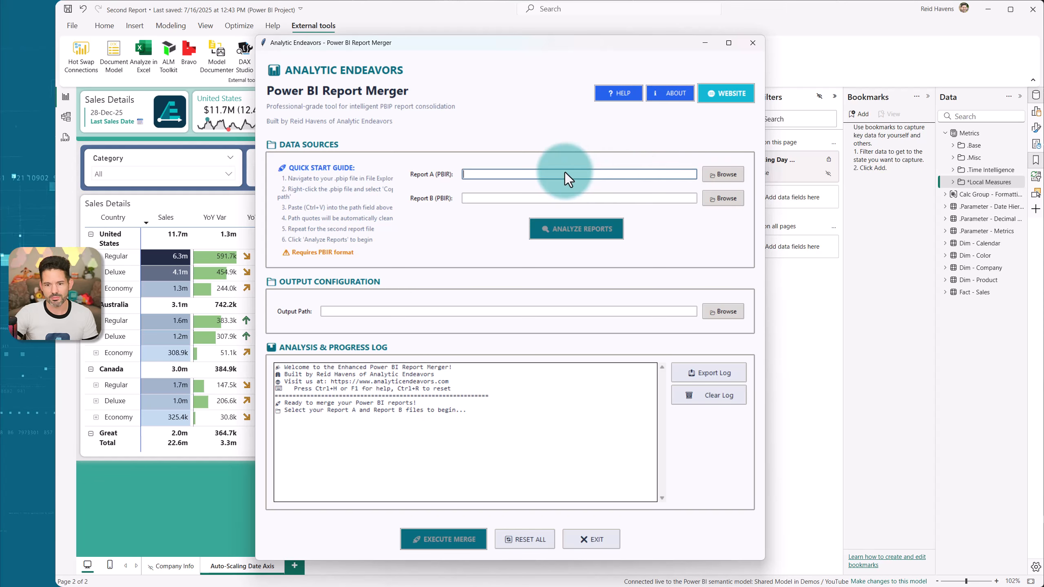
left_click(725, 175)
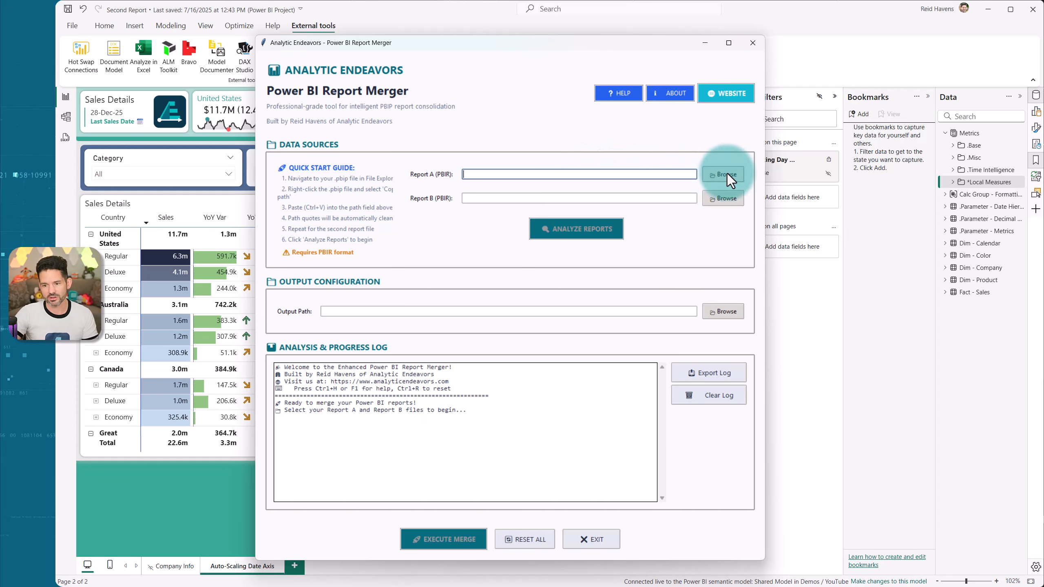
left_click(728, 174)
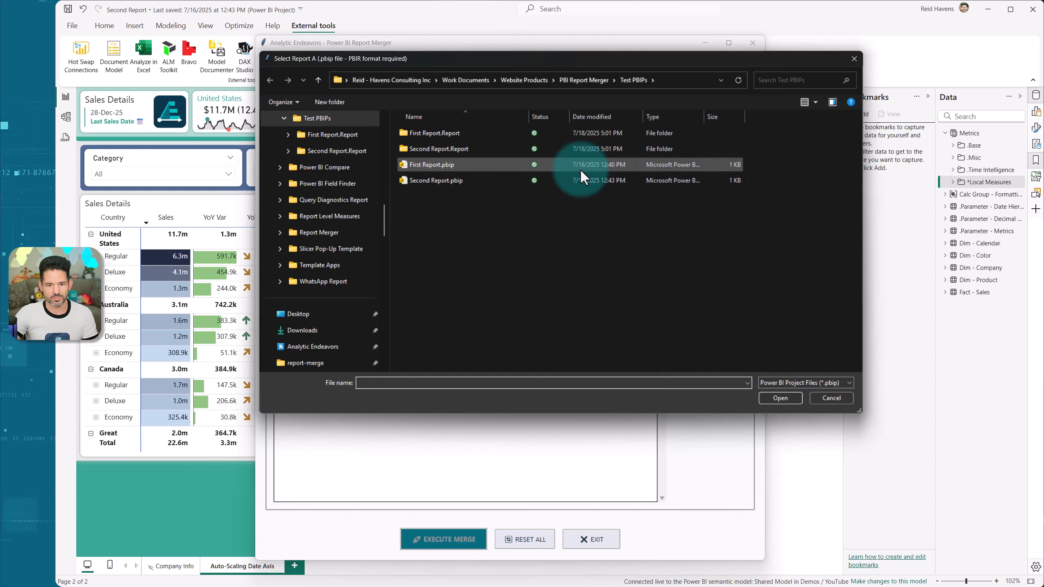
double_click(461, 167)
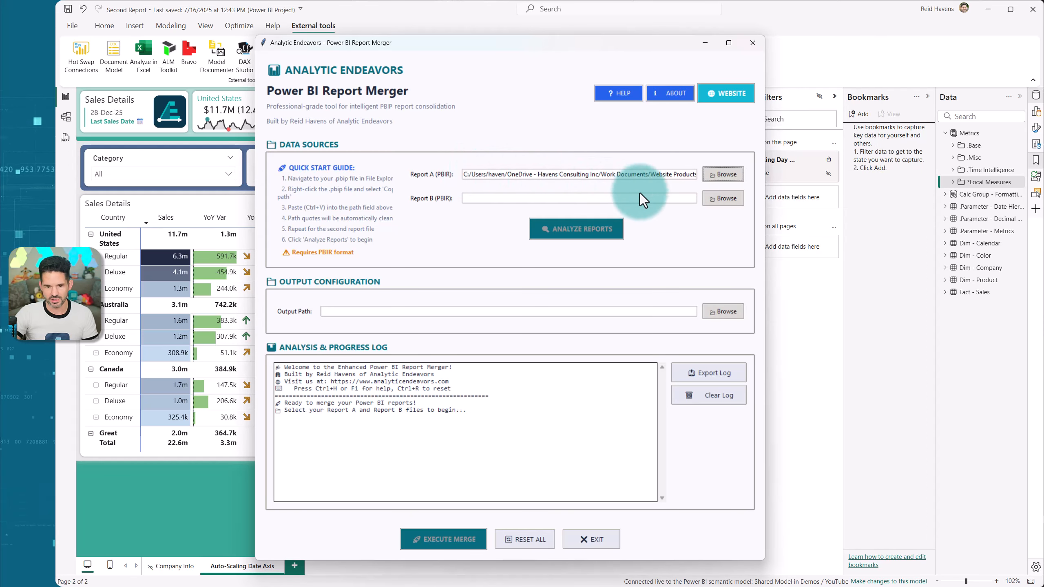
Load Second Report.pbip from the Test PBIPs folder as Report B.
left_click(710, 204)
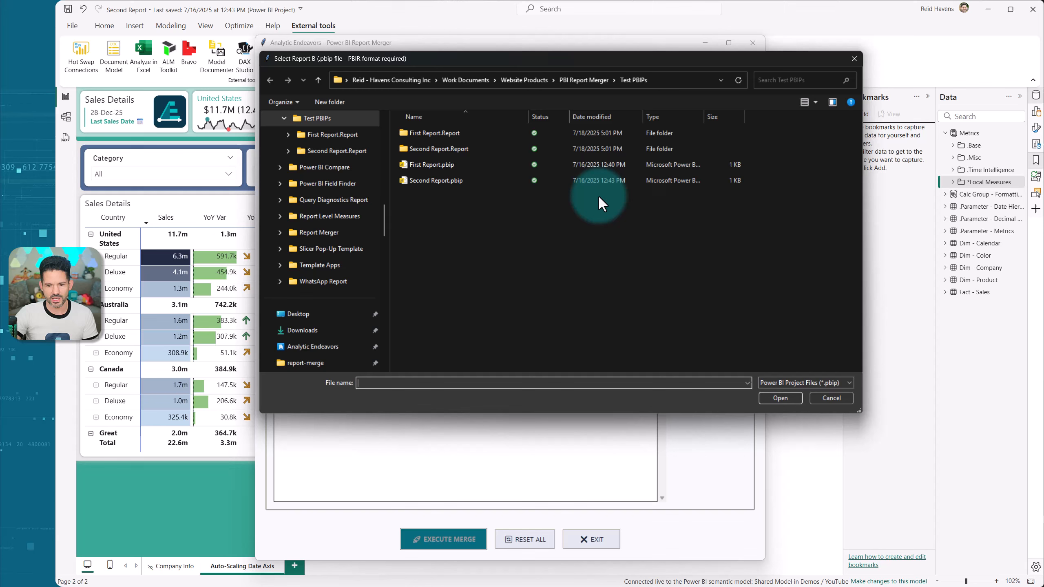
left_click(422, 183)
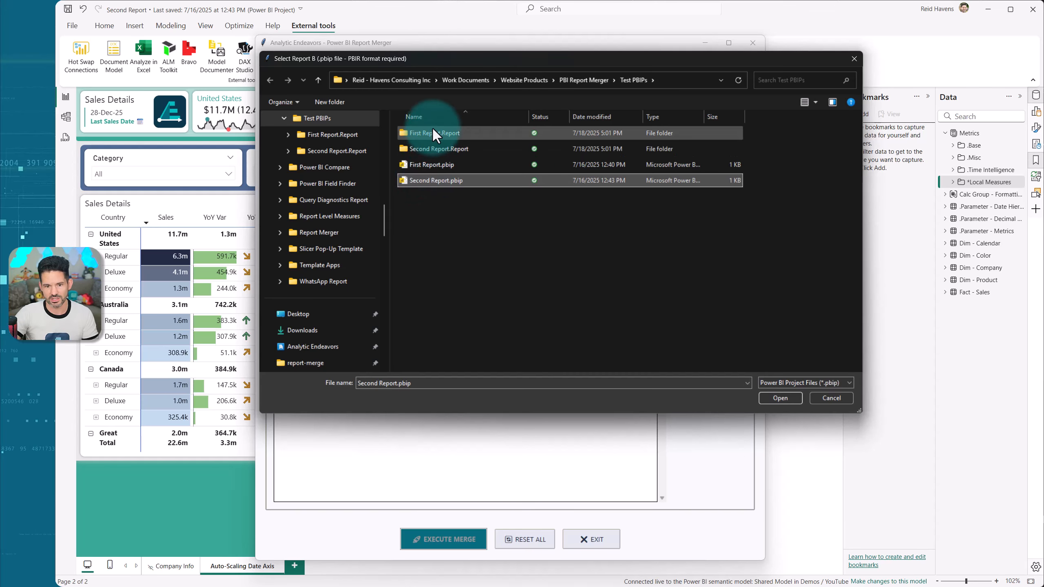
double_click(419, 179)
Review the proposed output path for the combined report and analyze the two source reports.
left_click(342, 310)
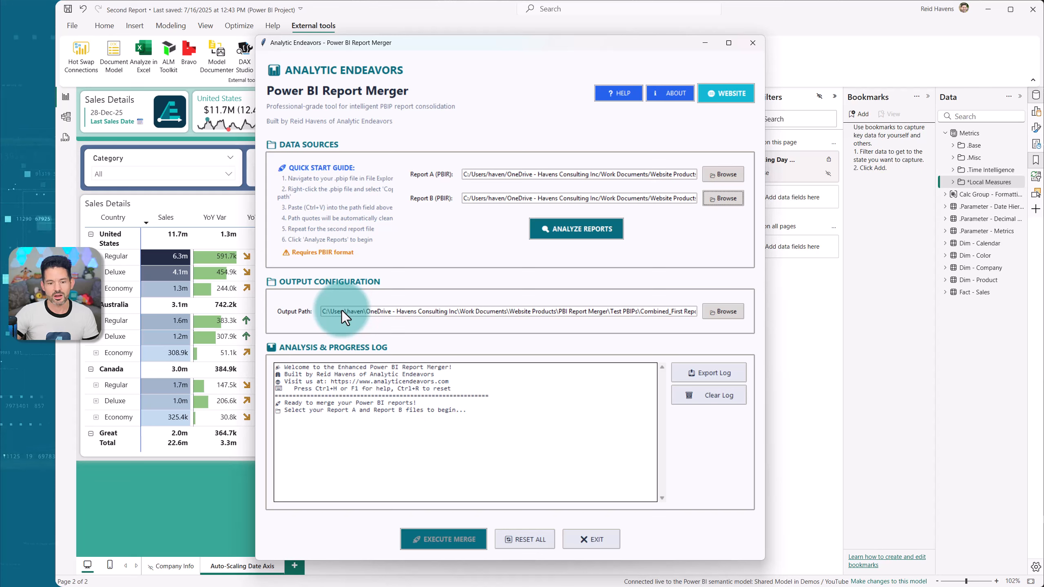
left_click_drag(342, 310, 772, 305)
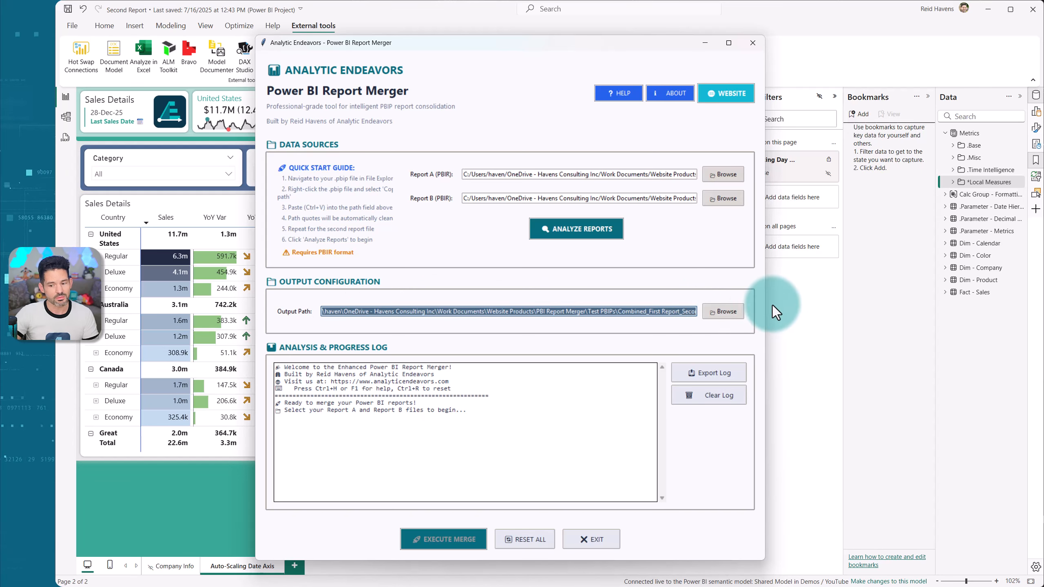
left_click(683, 311)
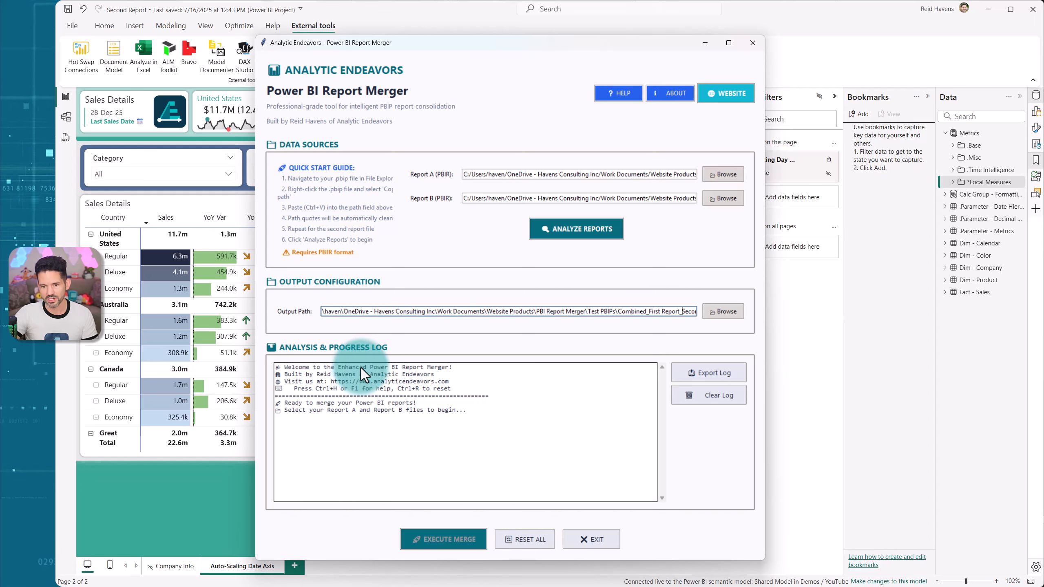
left_click(556, 239)
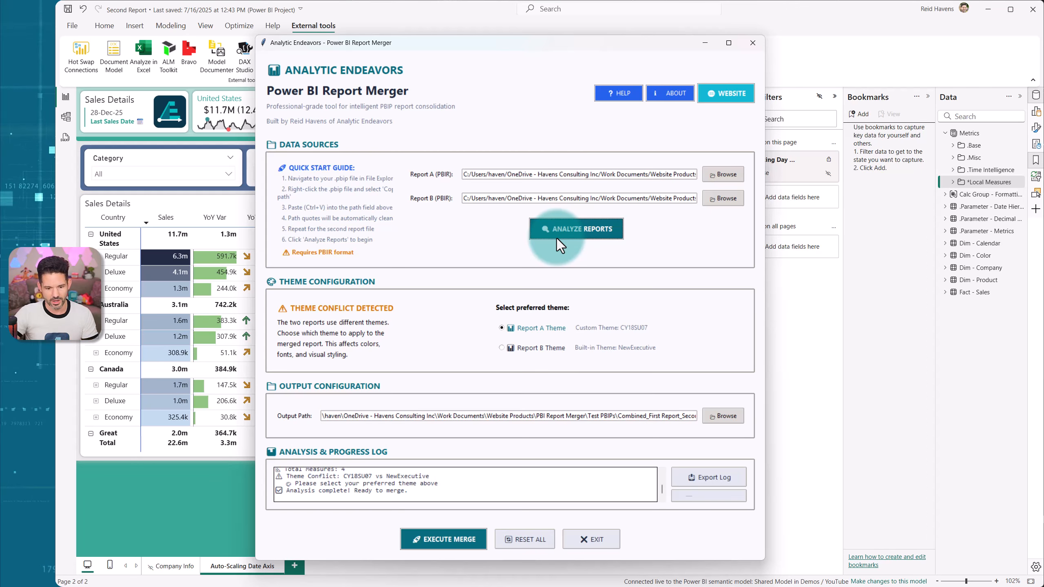
Choose the Report B theme, NewExecutive, as the preferred theme for the merged report.
left_click_drag(441, 46, 439, 34)
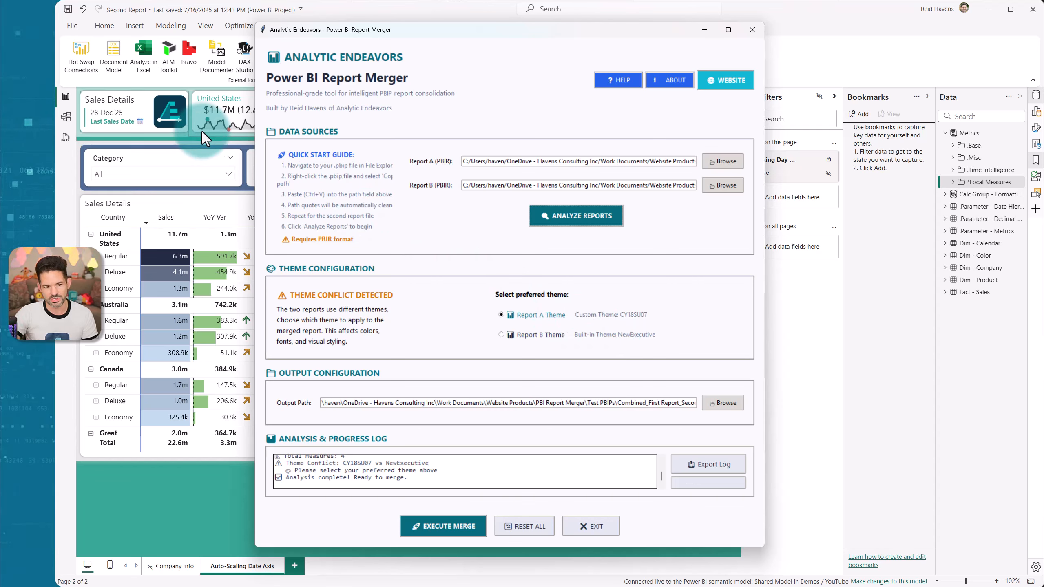
left_click(501, 335)
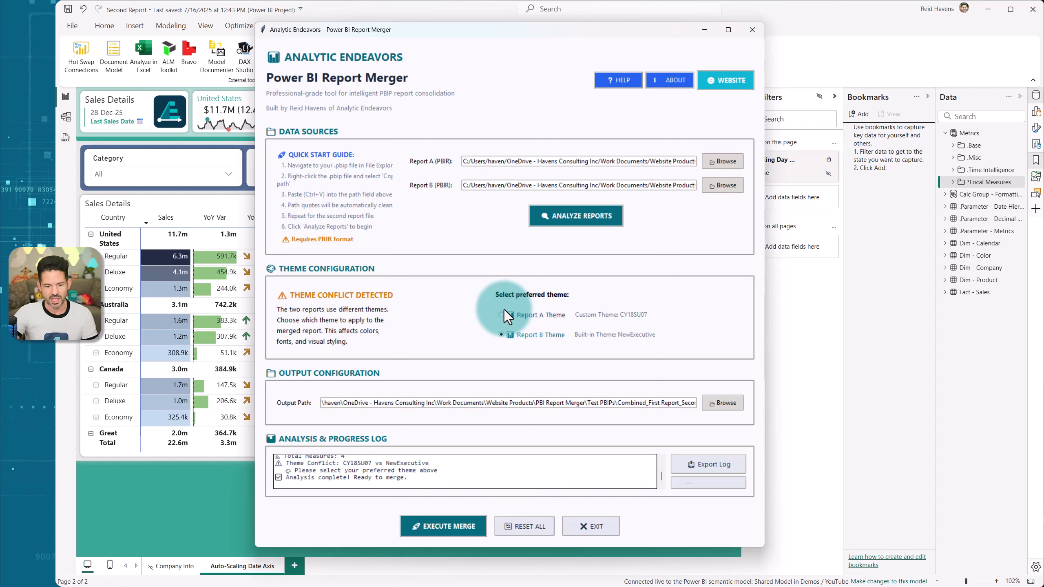
left_click_drag(568, 33, 567, 24)
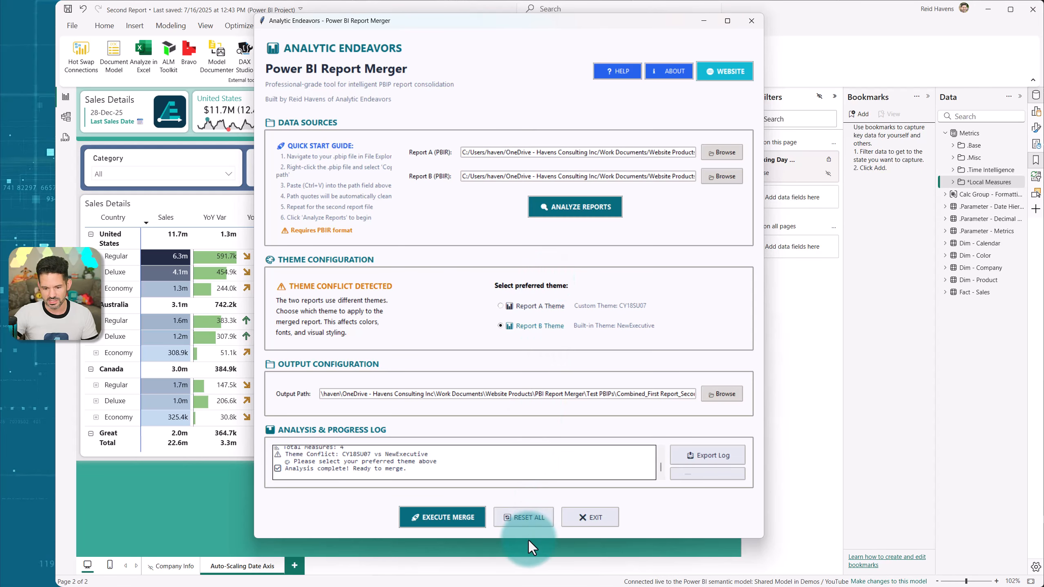
Enlarge the merger window downward and review the analysis log's report details and summary.
left_click_drag(529, 541, 523, 569)
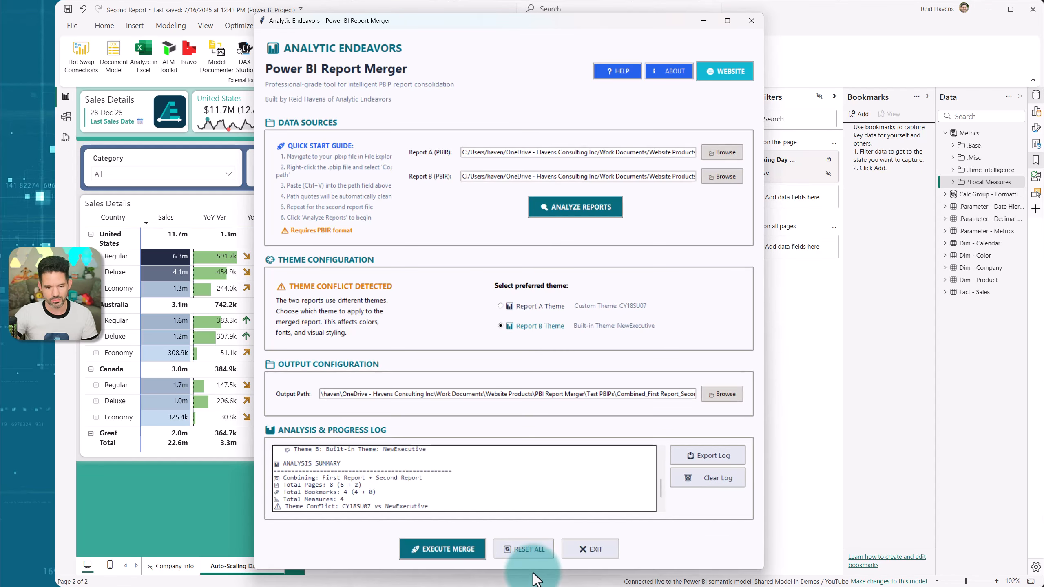
scroll(276, 468, "down", 2)
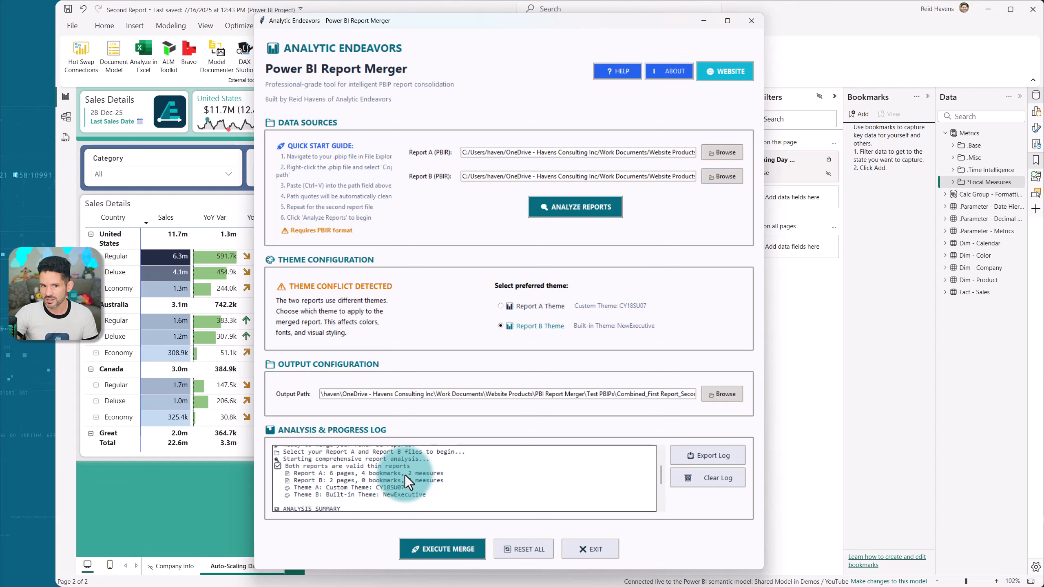
scroll(313, 469, "down", 2)
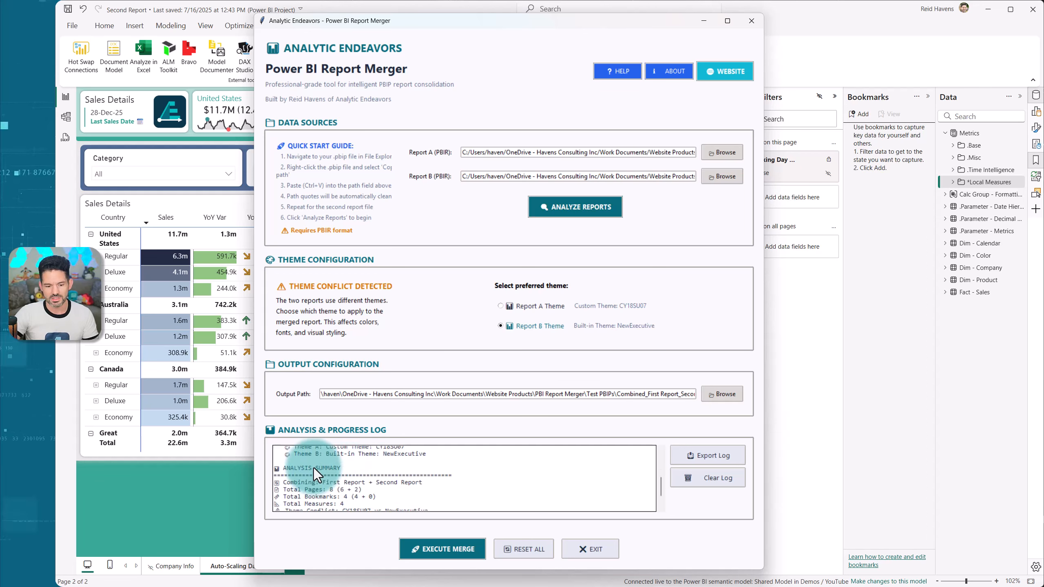
scroll(313, 469, "down", 2)
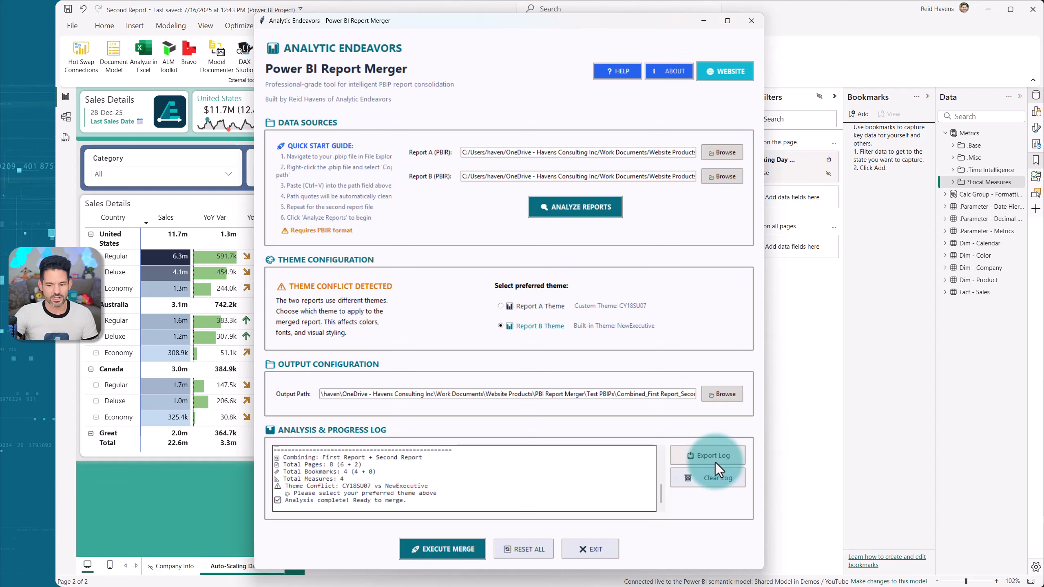
Execute the merge to Combined_First Report_Second Report.pbip and review the resulting progress log.
left_click(441, 549)
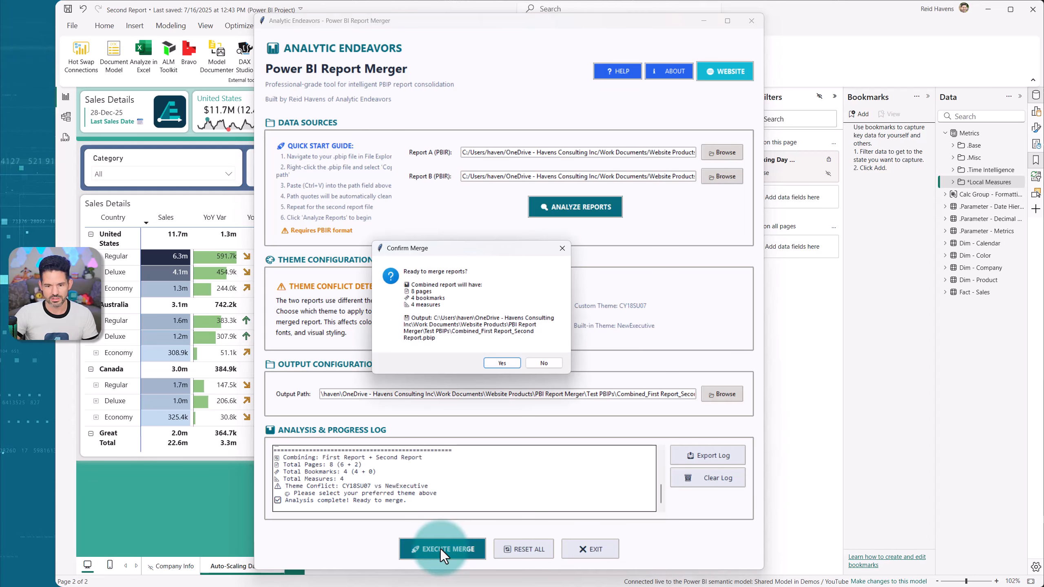
left_click(505, 365)
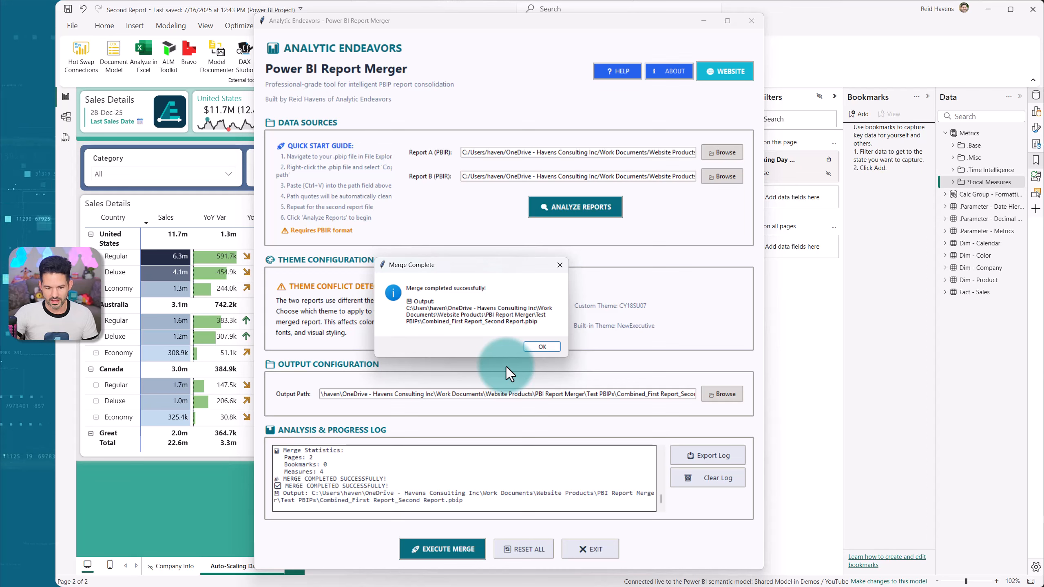
left_click(540, 348)
scroll(389, 469, "up", 3)
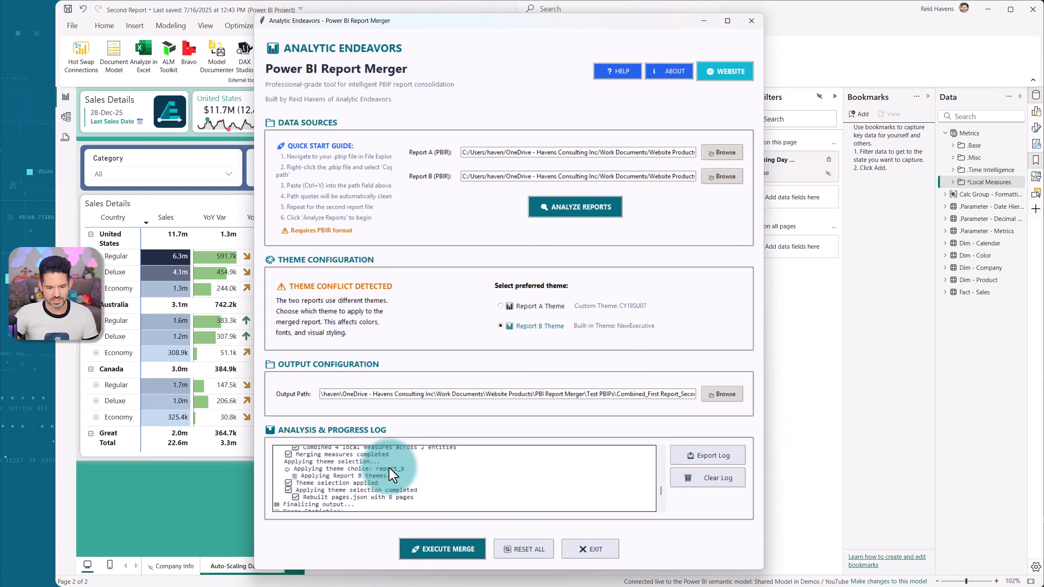
scroll(389, 469, "down", 3)
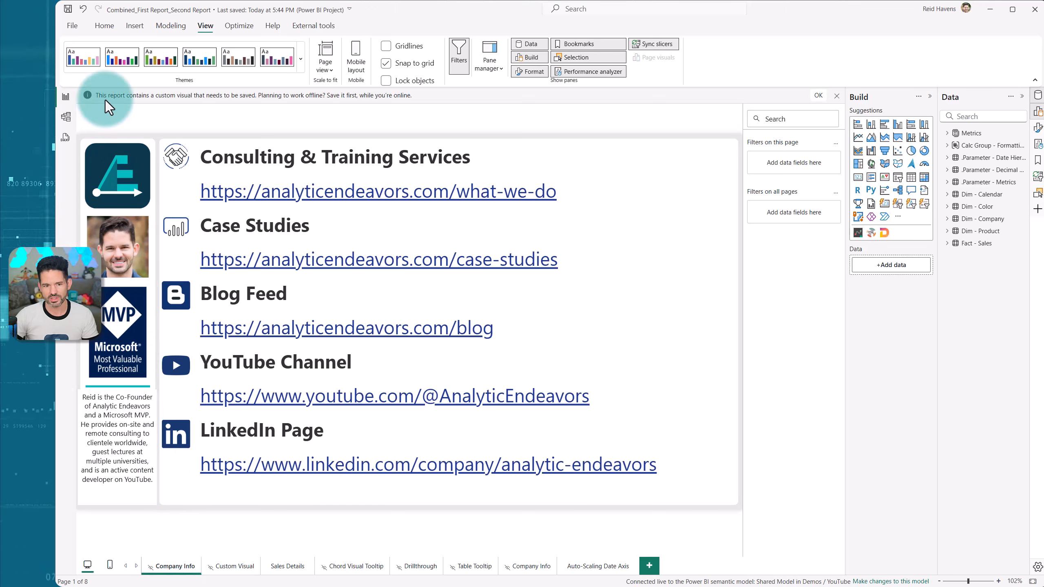
In the combined report in Power BI Desktop, dismiss the custom visual notice and view the Custom Visual and Auto-Scaling Date Axis pages.
left_click(818, 95)
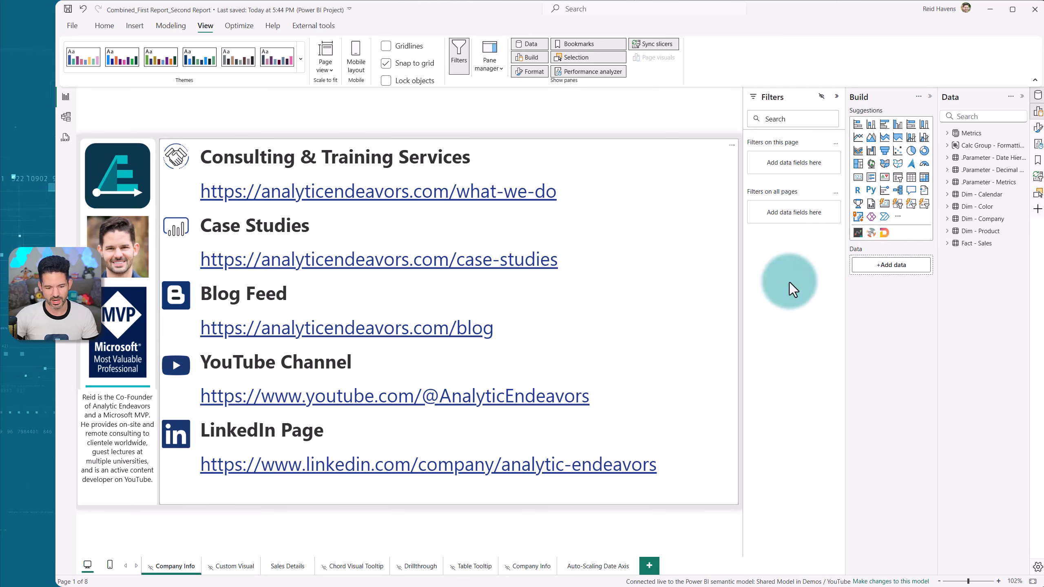
left_click(234, 567)
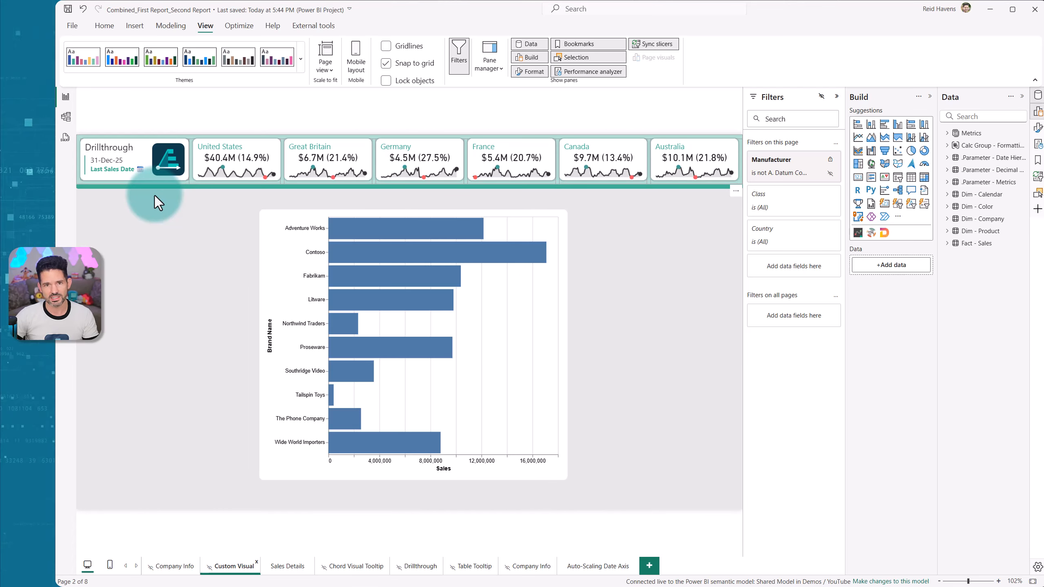
left_click(587, 567)
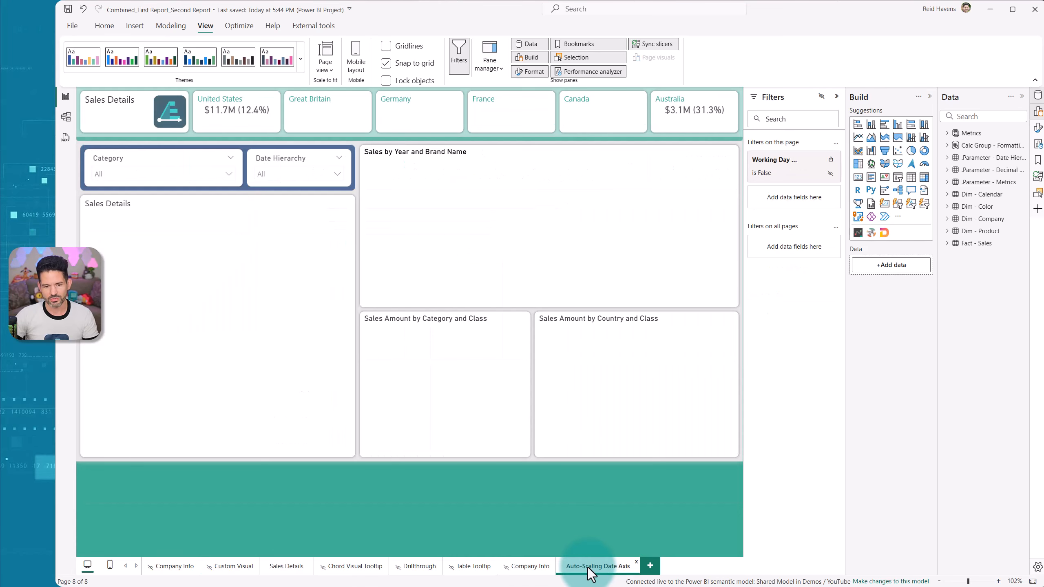
Check the chord chart's help tooltip and drill-through options on the Sales Details page, including the Chord Visual Tooltip page.
left_click(289, 570)
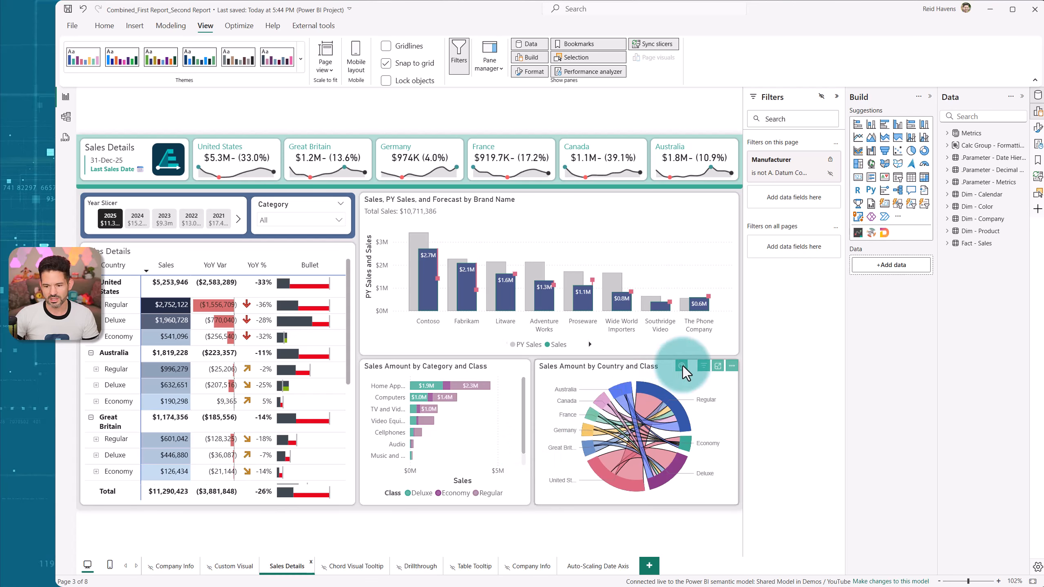
mouse_move(682, 366)
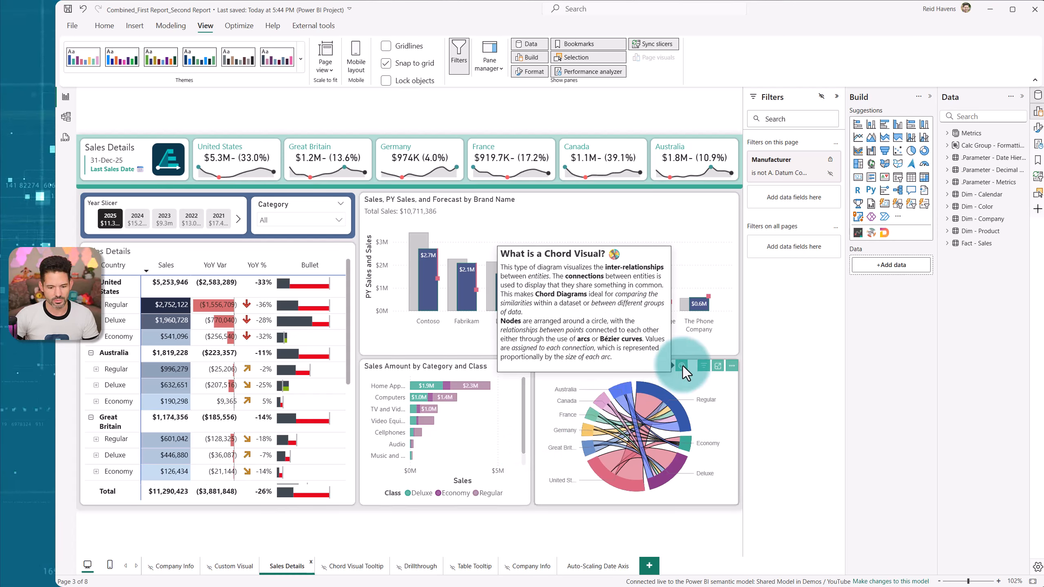
left_click(356, 570)
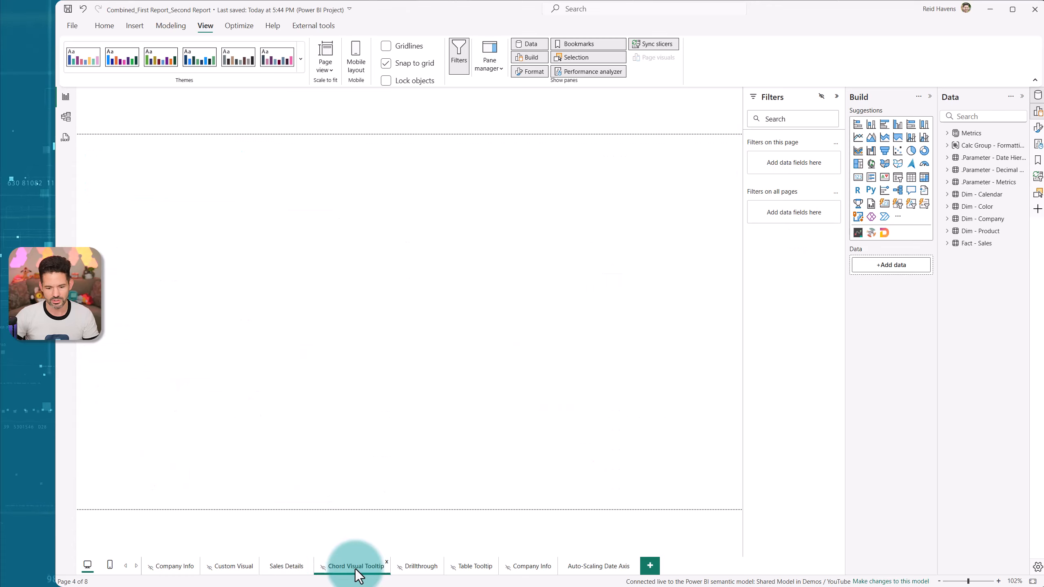
left_click(280, 570)
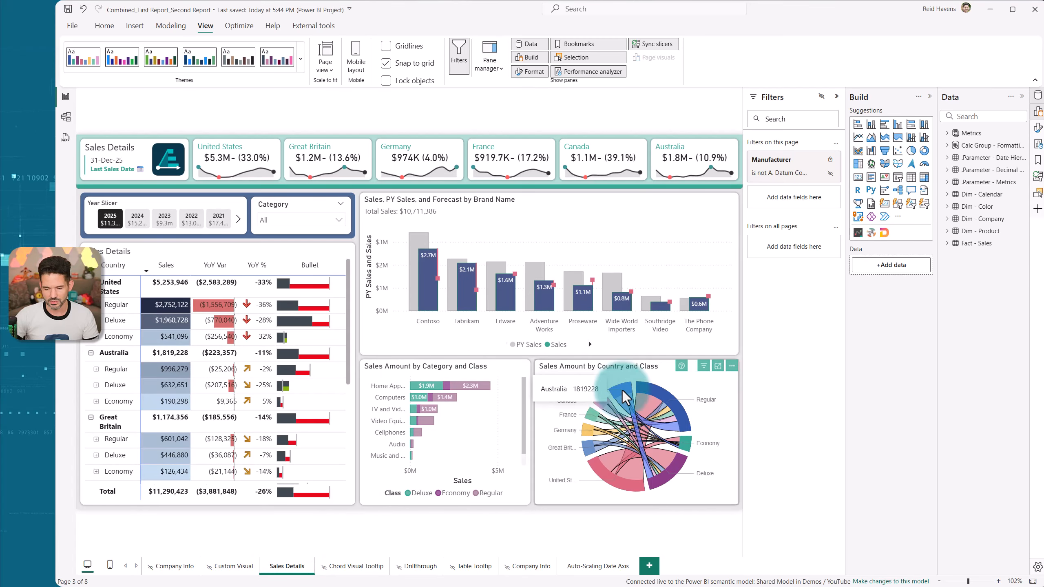
right_click(623, 390)
mouse_move(648, 456)
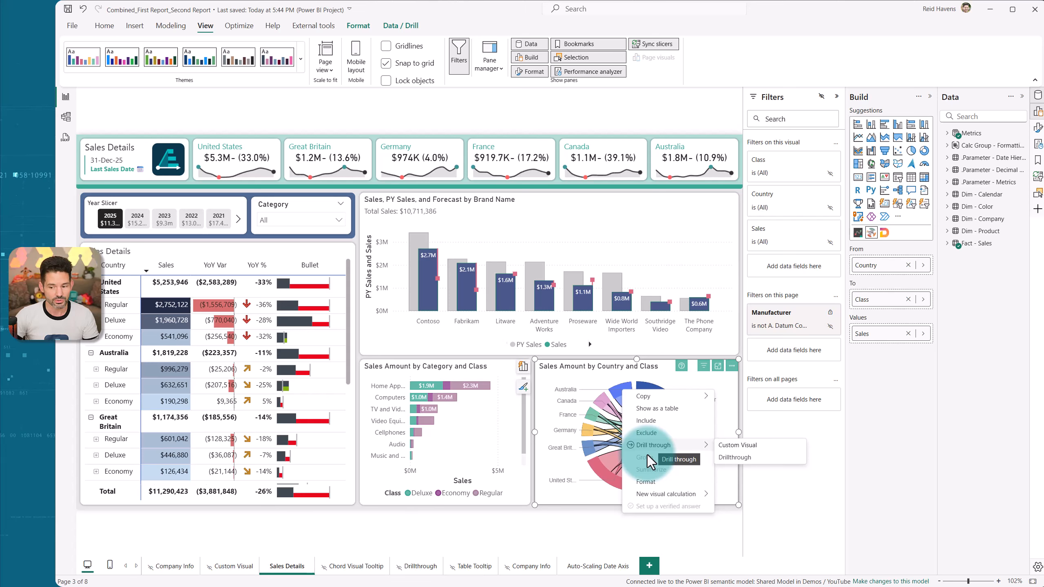
key("Escape")
Inspect the fields of the Sales Amount by Category and Class chart and the measures in the Metrics table's Local Measures folder.
left_click(403, 365)
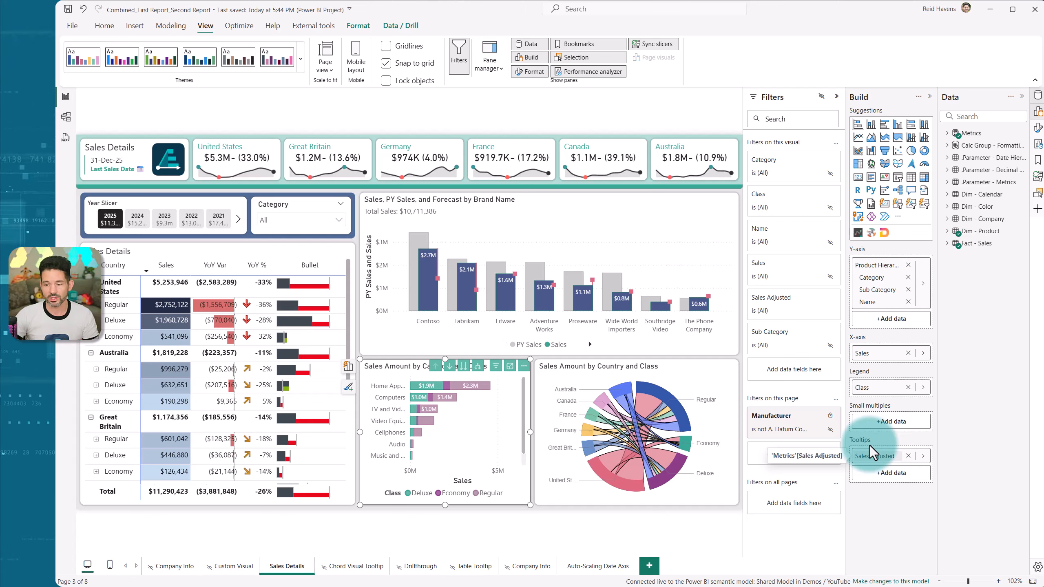
left_click(946, 132)
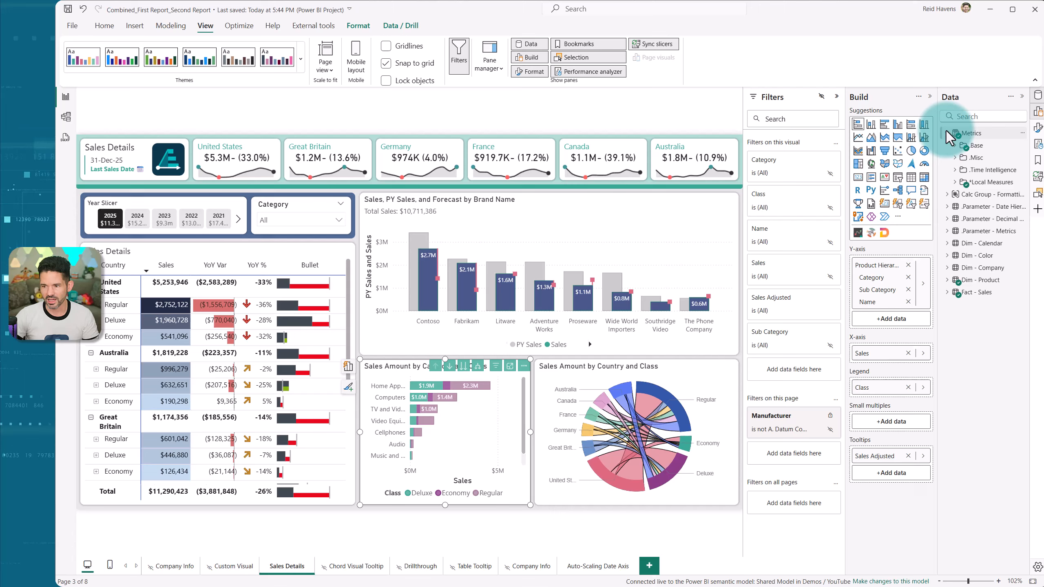
left_click(954, 181)
left_click_drag(938, 180, 901, 173)
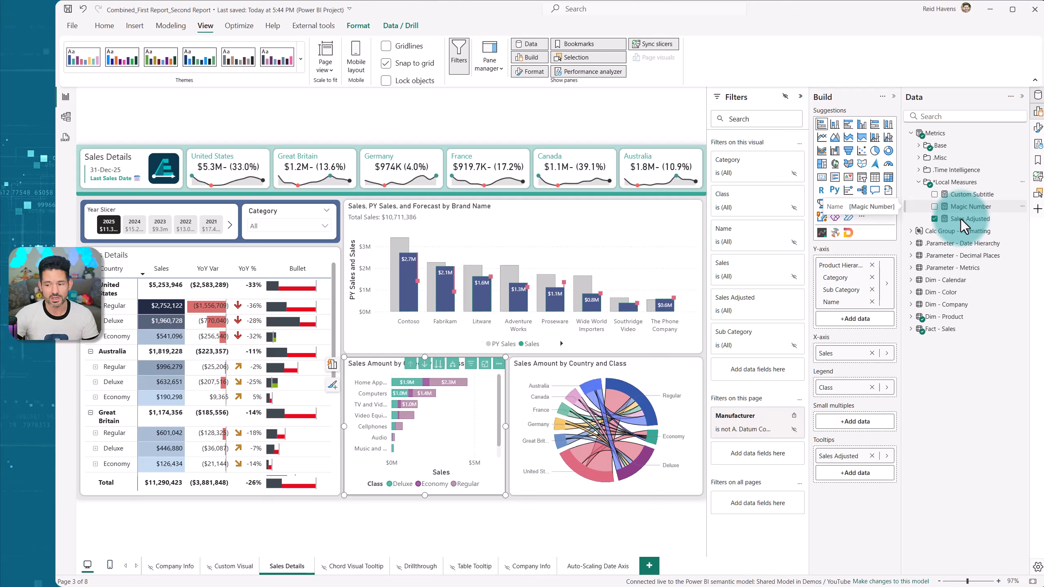
Deselect the chart and collapse the Filters, Build and Data panes to enlarge the report canvas.
left_click(615, 128)
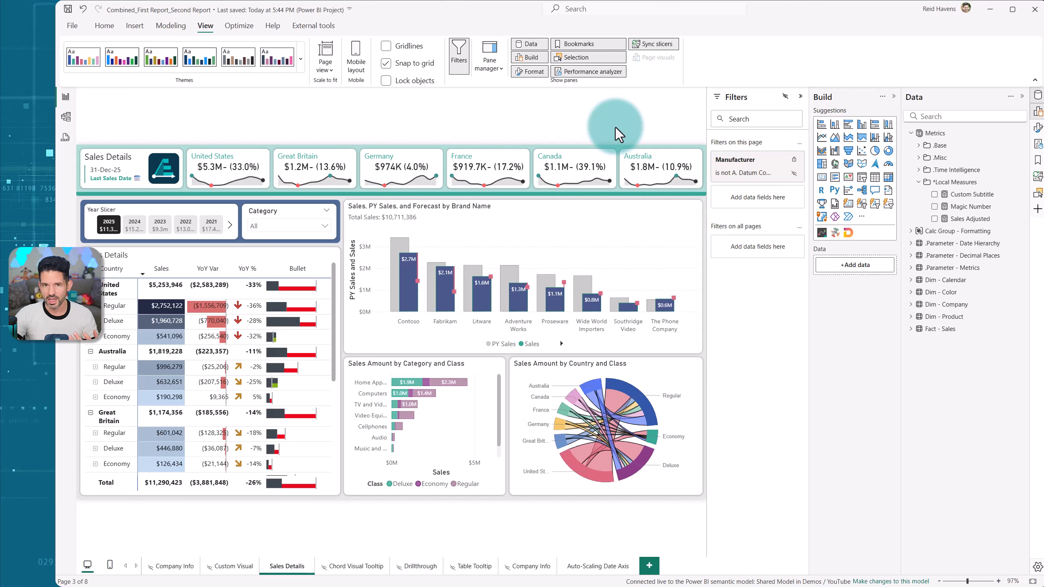
left_click(800, 96)
left_click(895, 96)
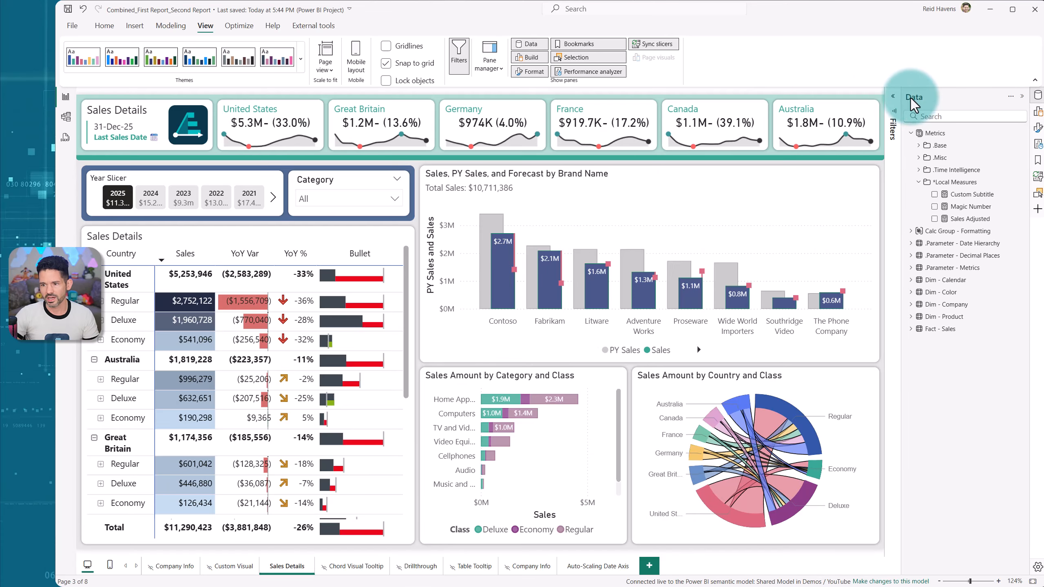
left_click(1022, 96)
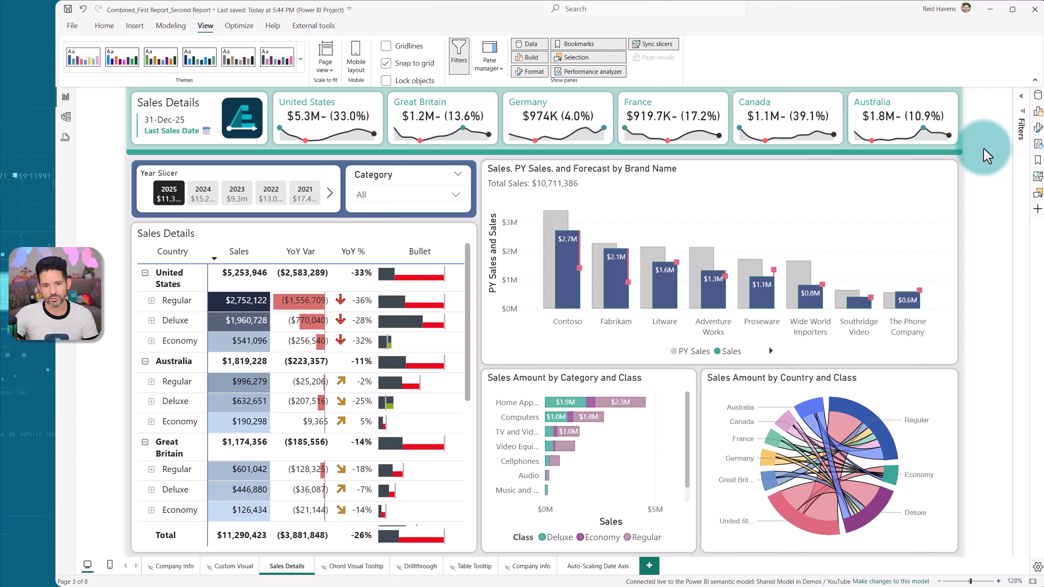
Show the external tools, view the Chord Visual Tooltip, Drillthrough and Table Tooltip pages, and return to Sales Details.
left_click(308, 27)
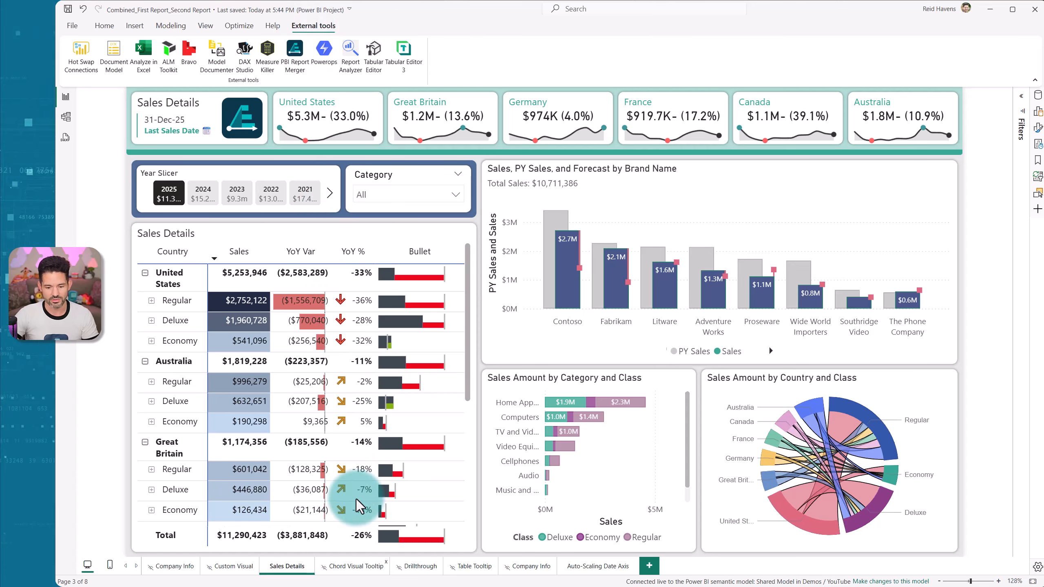
left_click(362, 567)
left_click(418, 567)
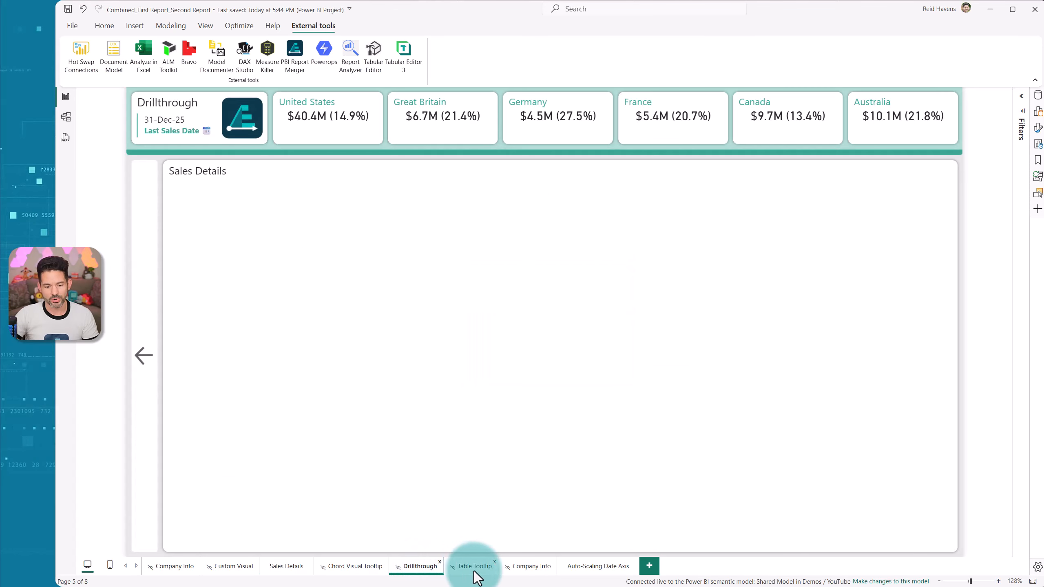
left_click(474, 566)
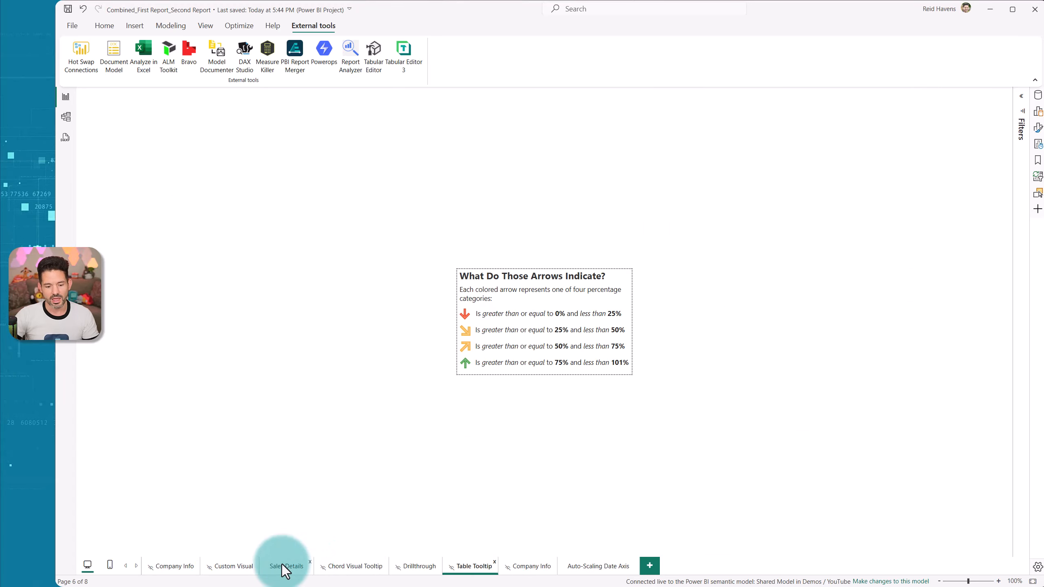
left_click(283, 566)
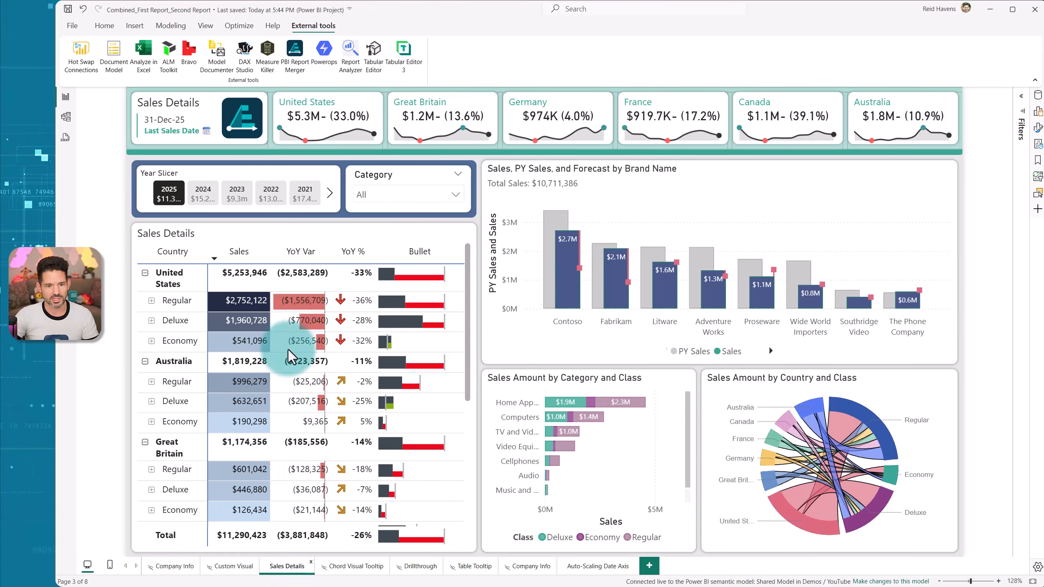